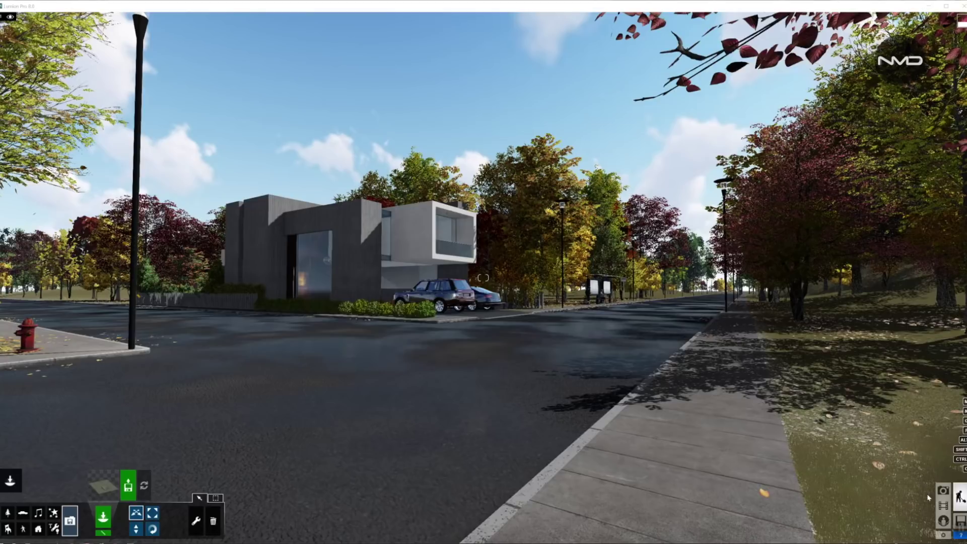
- Enter Photo mode to show the modern house street view as Photo - 11
{"action": "left_click", "coordinate": [942, 488]}
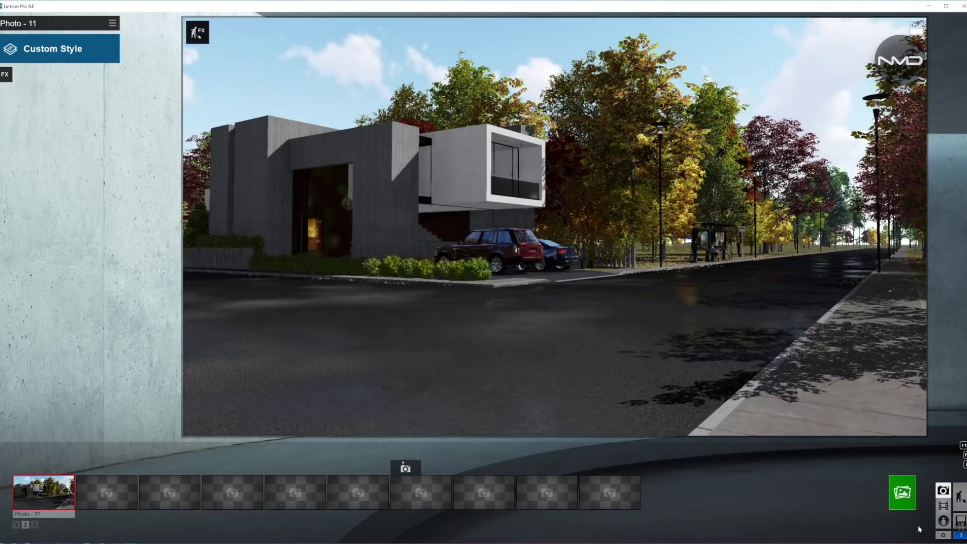
- Render Photo - 11 at 1920x1080 and save it to the Desktop as Modern_House#5_1
{"action": "left_click", "coordinate": [901, 493]}
{"action": "left_click", "coordinate": [394, 373]}
{"action": "left_click", "coordinate": [121, 62]}
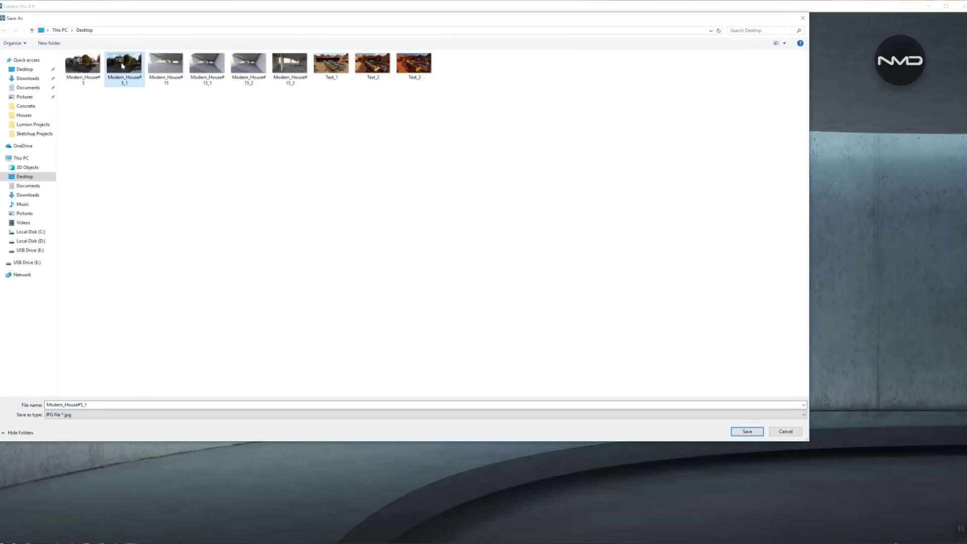
{"action": "double_click", "coordinate": [121, 62]}
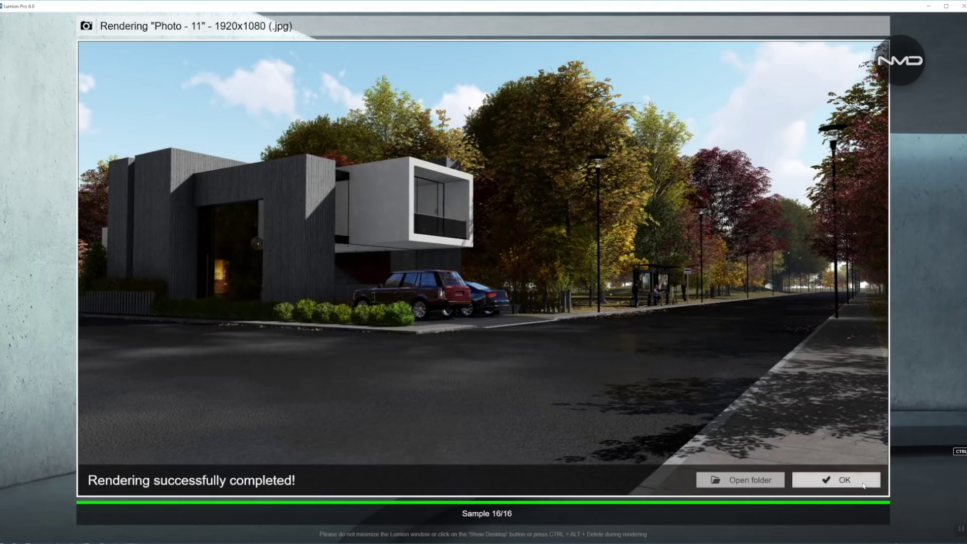
- Store the current view as Photo - 12 in the second photo slot
{"action": "left_click", "coordinate": [851, 482]}
{"action": "left_click", "coordinate": [112, 494]}
{"action": "left_click", "coordinate": [91, 467]}
- Add the Sun, Shadow, Reflection, Sky Light and Hyperlight light-and-shadow effects
{"action": "left_click", "coordinate": [6, 76]}
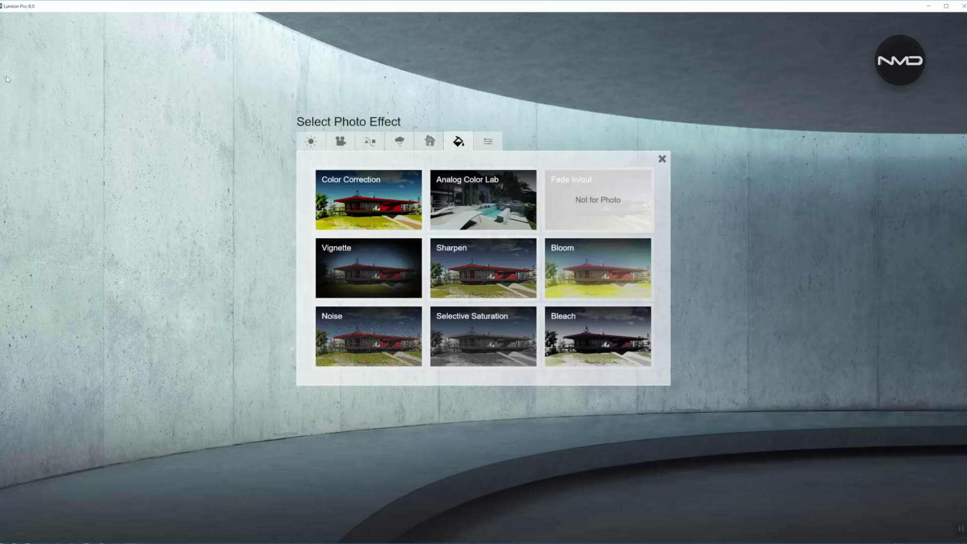
{"action": "left_click", "coordinate": [311, 142]}
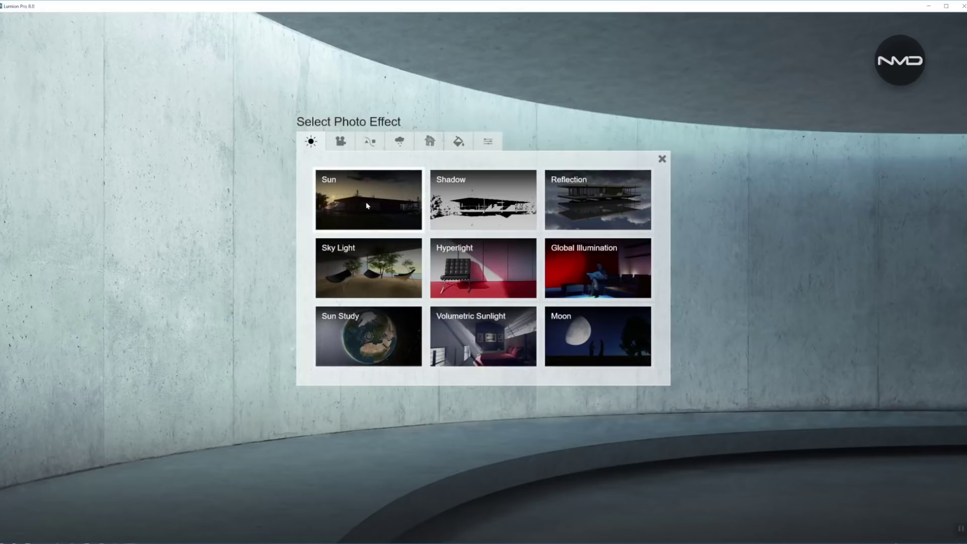
{"action": "left_click", "coordinate": [343, 200]}
{"action": "left_click", "coordinate": [5, 76]}
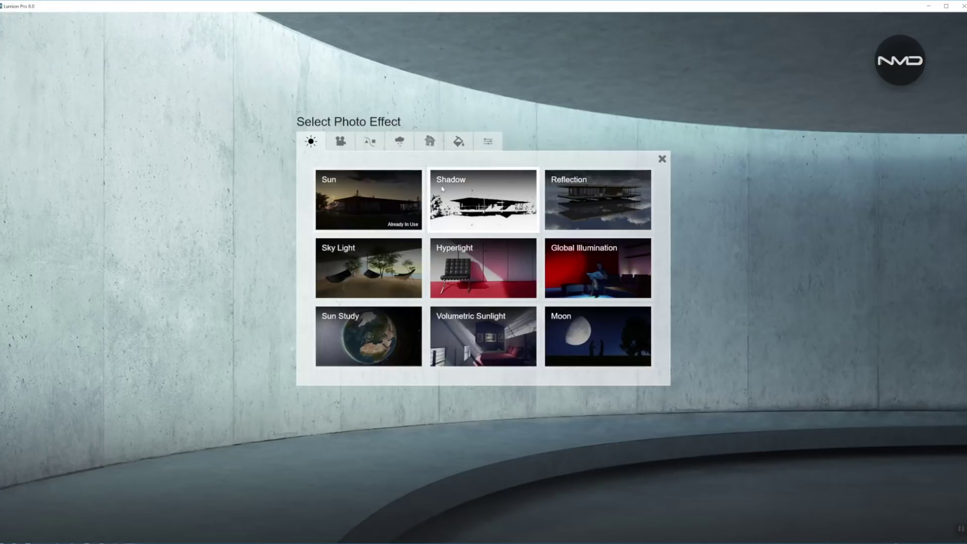
{"action": "left_click", "coordinate": [484, 200]}
{"action": "left_click", "coordinate": [5, 76]}
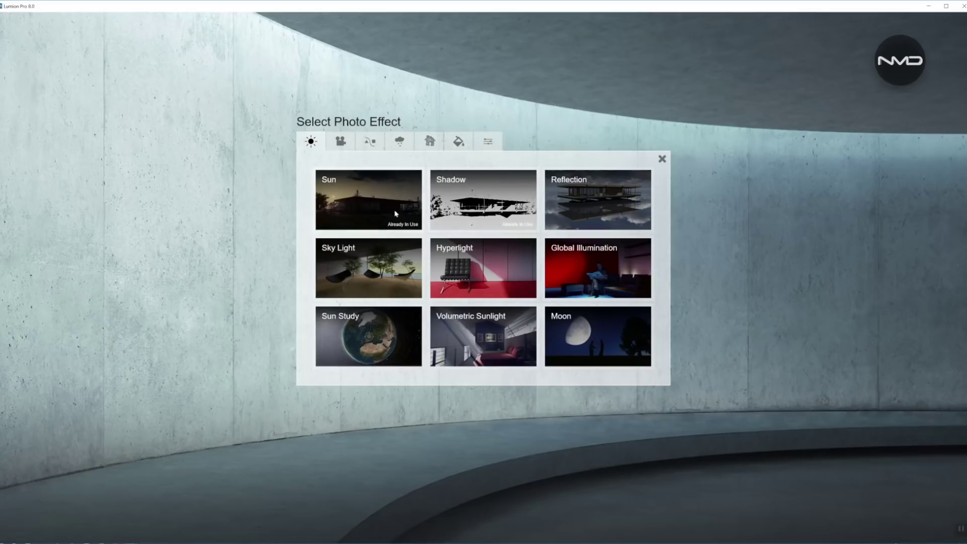
{"action": "left_click", "coordinate": [588, 201]}
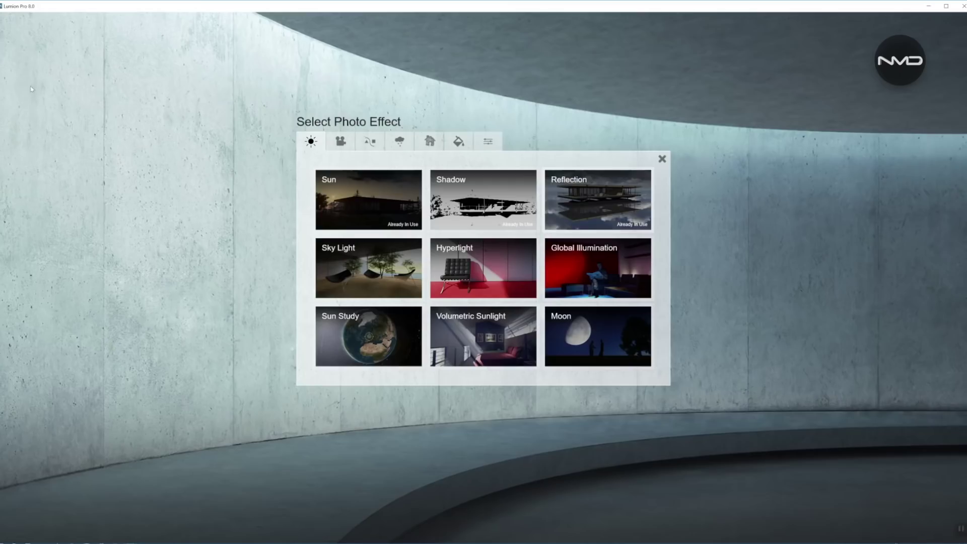
{"action": "left_click", "coordinate": [5, 75]}
{"action": "left_click", "coordinate": [368, 267]}
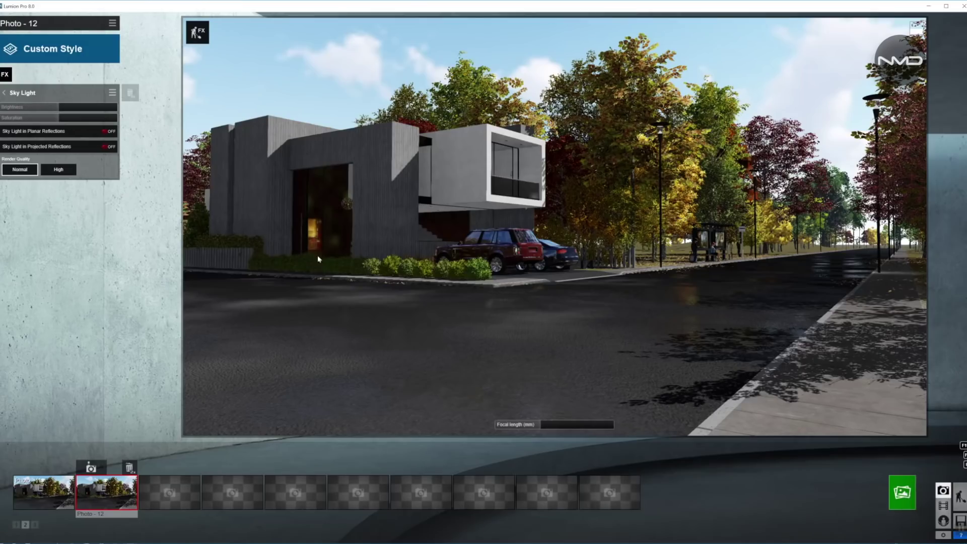
{"action": "left_click", "coordinate": [6, 75]}
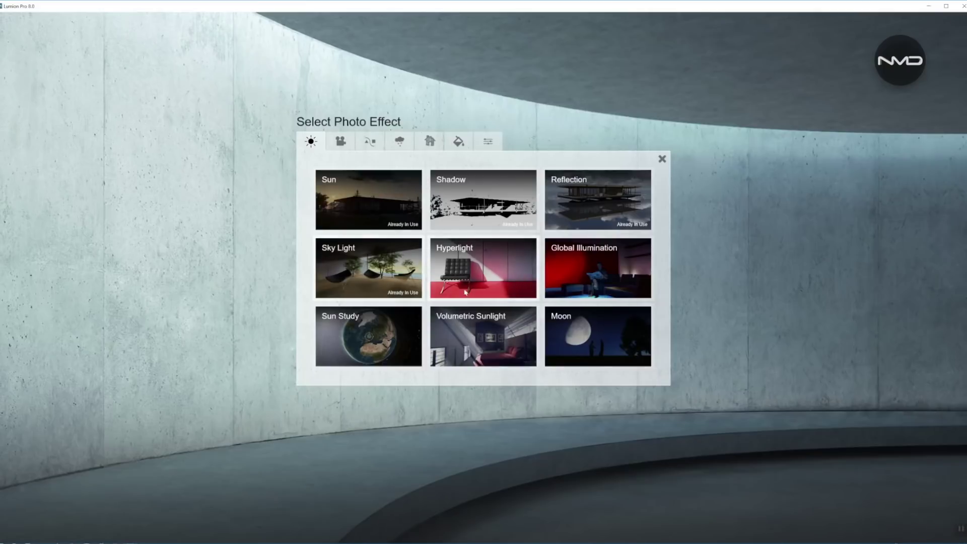
{"action": "left_click", "coordinate": [500, 278]}
- Add the Exposure, 2-Point Perspective, Depth of Field and Chromatic Aberrations camera effects
{"action": "left_click", "coordinate": [7, 75]}
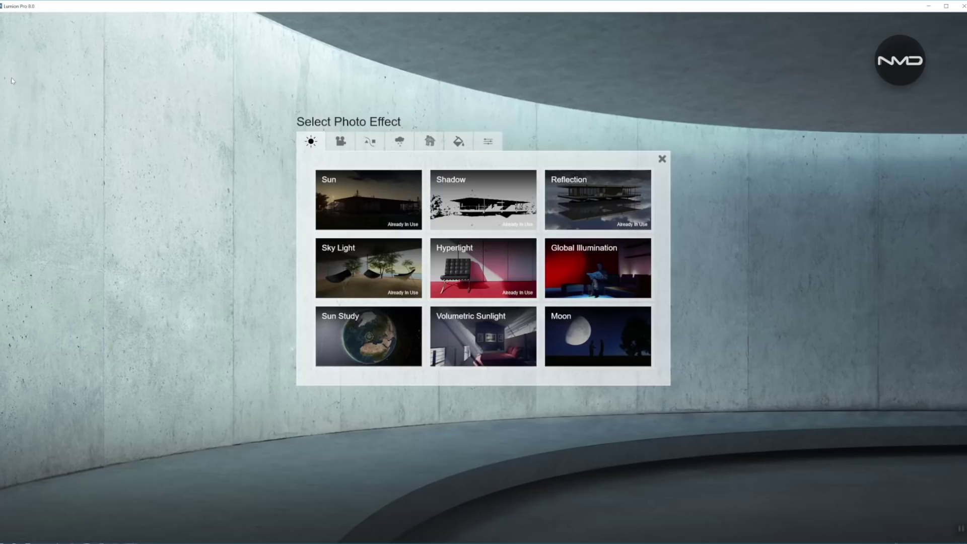
{"action": "left_click", "coordinate": [340, 141]}
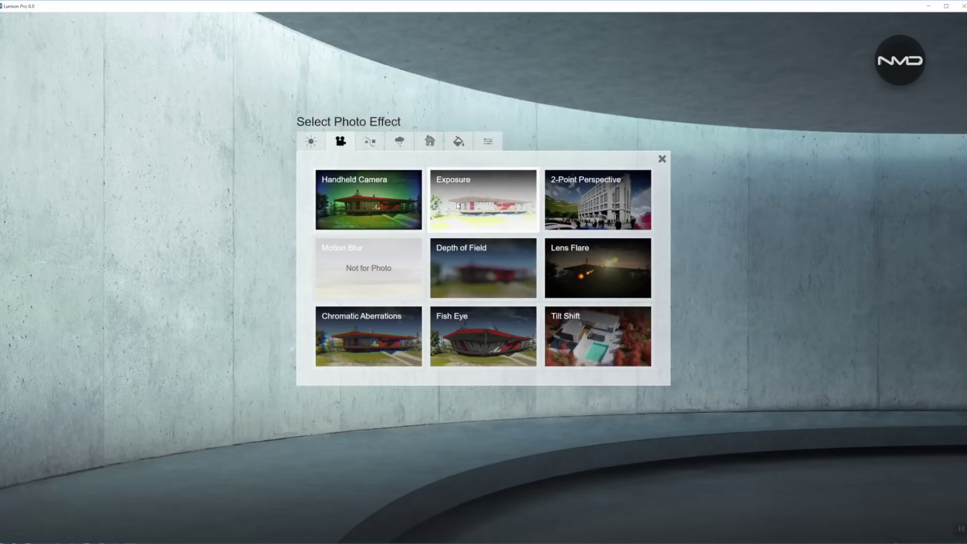
{"action": "left_click", "coordinate": [481, 201]}
{"action": "left_click", "coordinate": [6, 75]}
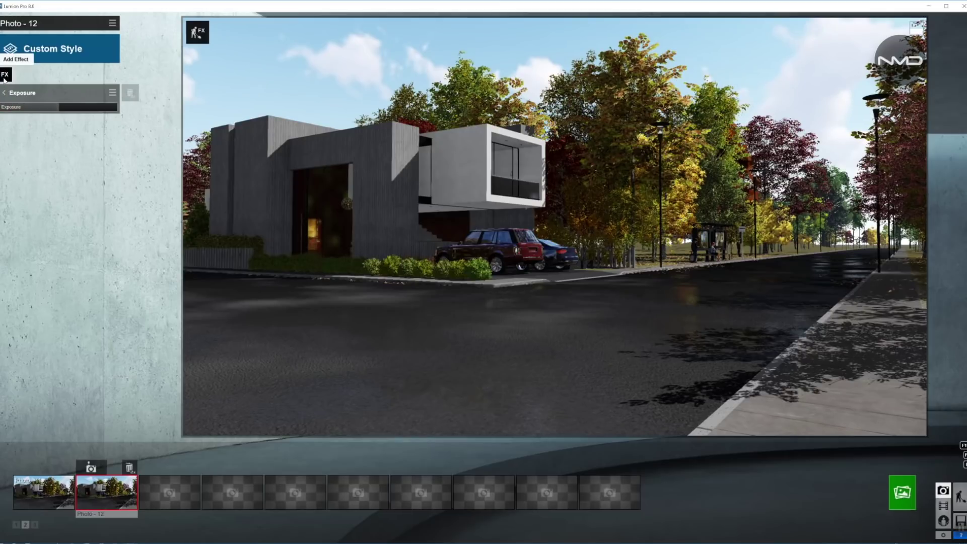
{"action": "left_click", "coordinate": [552, 229]}
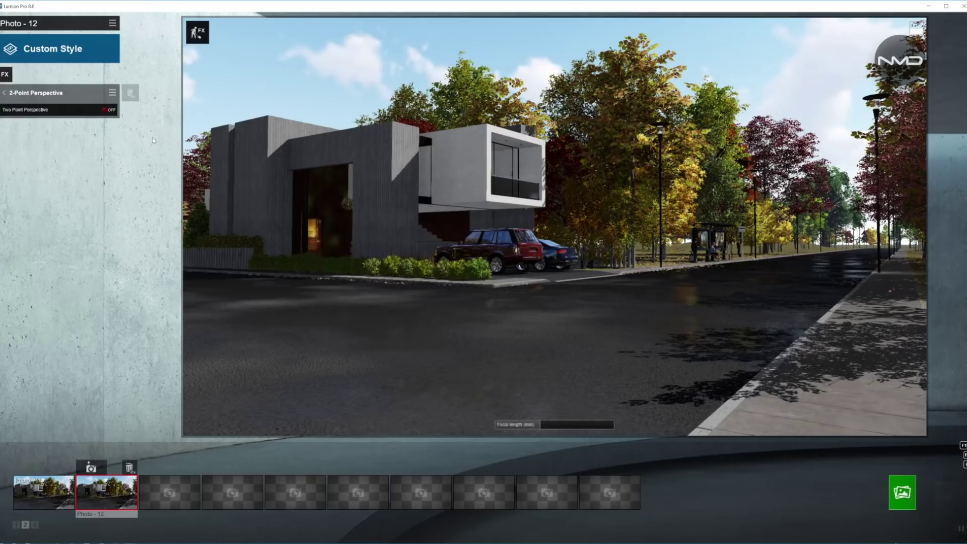
{"action": "left_click", "coordinate": [6, 75]}
{"action": "left_click", "coordinate": [476, 267]}
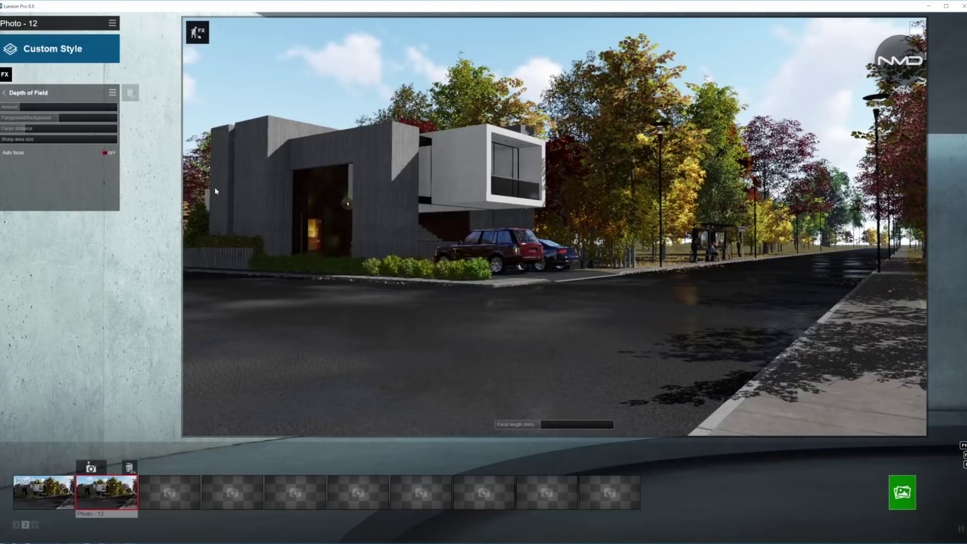
{"action": "left_click", "coordinate": [6, 75]}
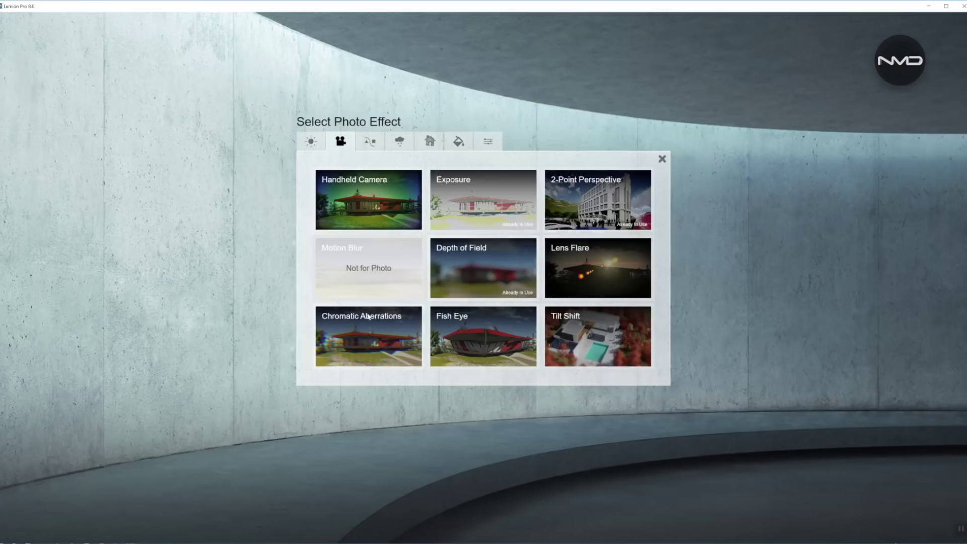
{"action": "left_click", "coordinate": [377, 341]}
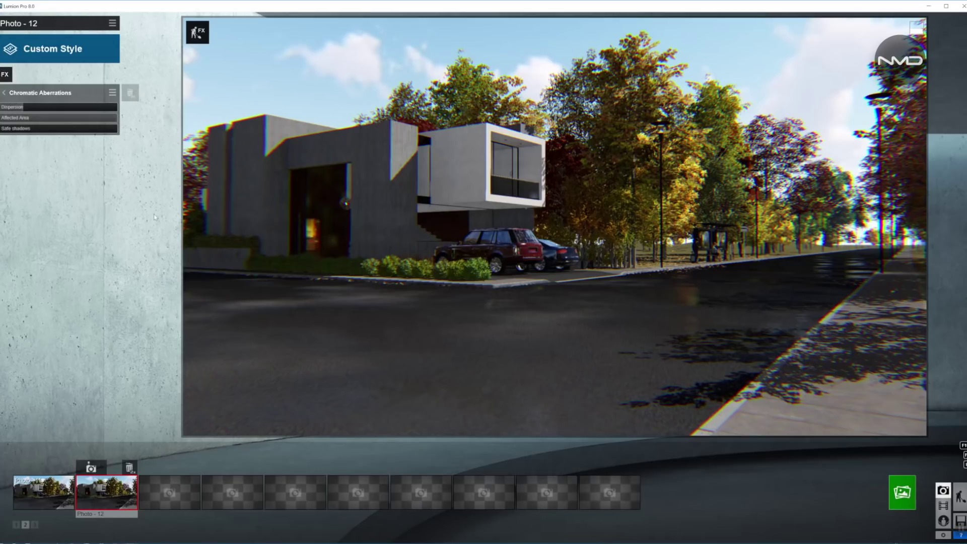
{"action": "left_click", "coordinate": [5, 75]}
- Add the Sky and Clouds and Fog weather effects
{"action": "left_click", "coordinate": [399, 141]}
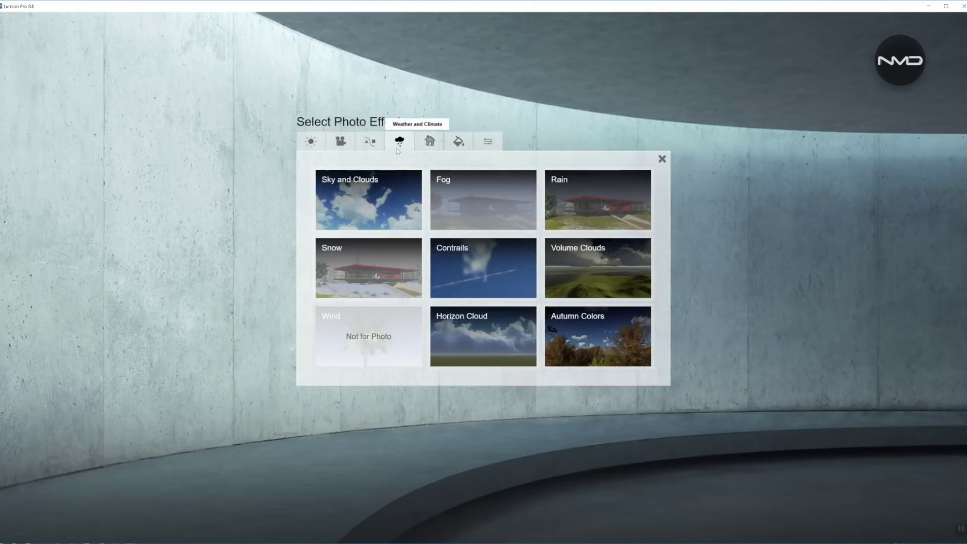
{"action": "left_click", "coordinate": [368, 199]}
{"action": "left_click", "coordinate": [6, 76]}
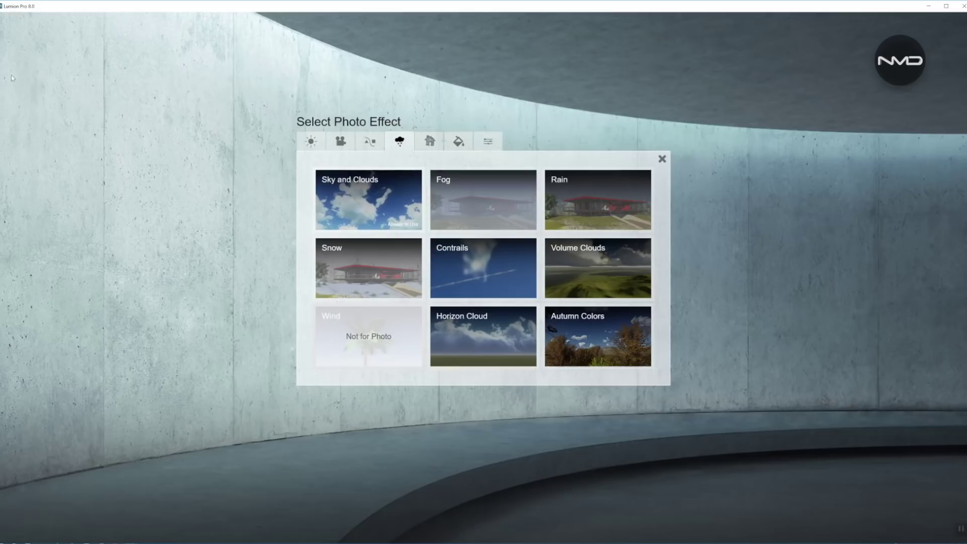
{"action": "left_click", "coordinate": [481, 199]}
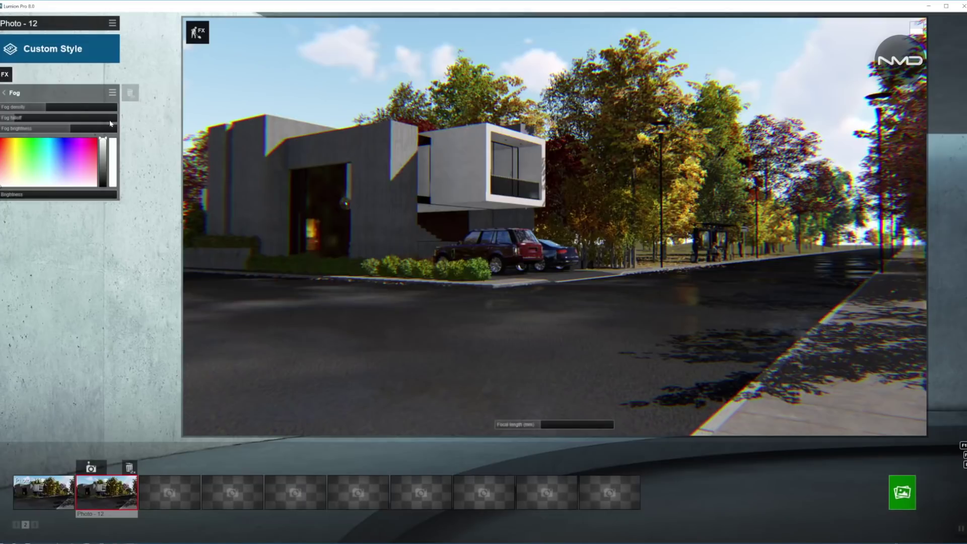
{"action": "left_click", "coordinate": [5, 74]}
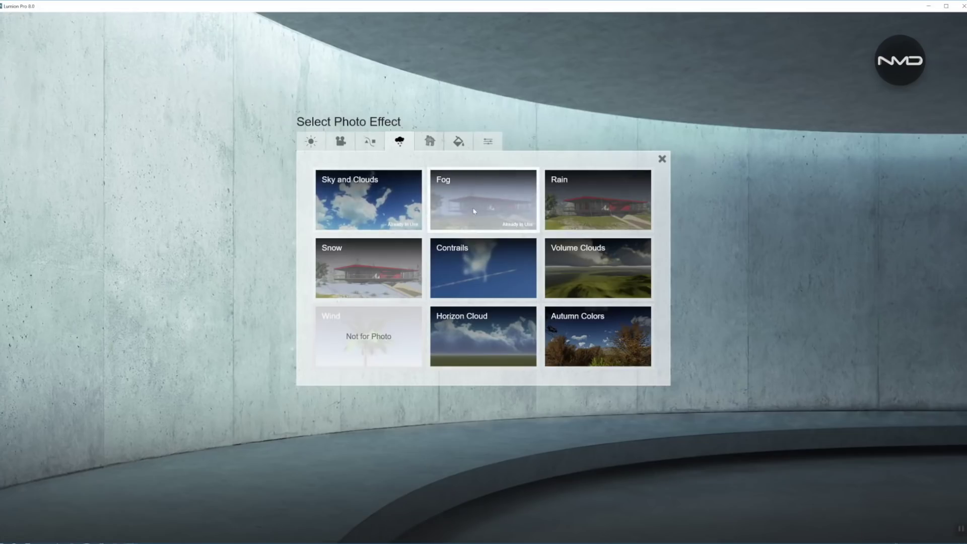
- Add the Color Correction and Sharpen colour effects
{"action": "left_click", "coordinate": [458, 141]}
{"action": "left_click", "coordinate": [364, 208]}
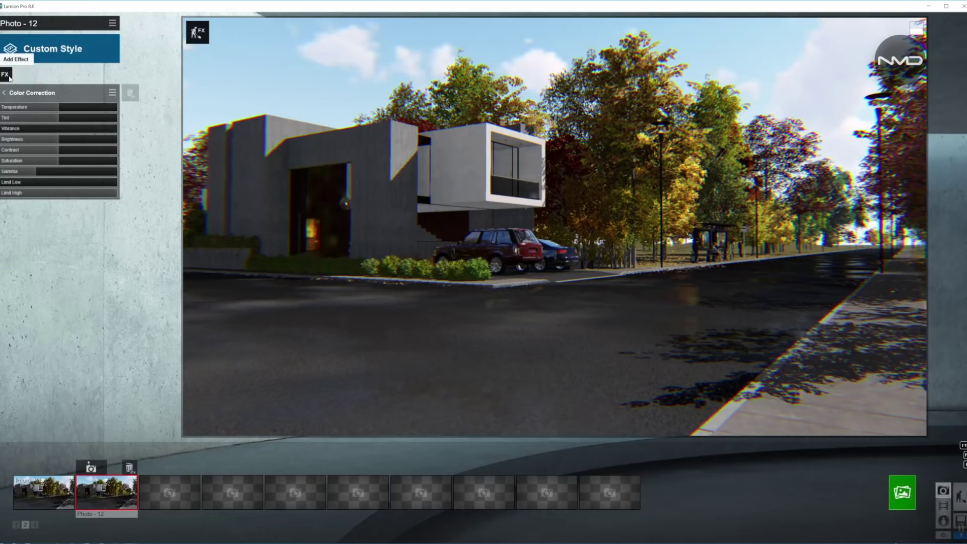
{"action": "left_click", "coordinate": [5, 74]}
{"action": "left_click", "coordinate": [457, 258]}
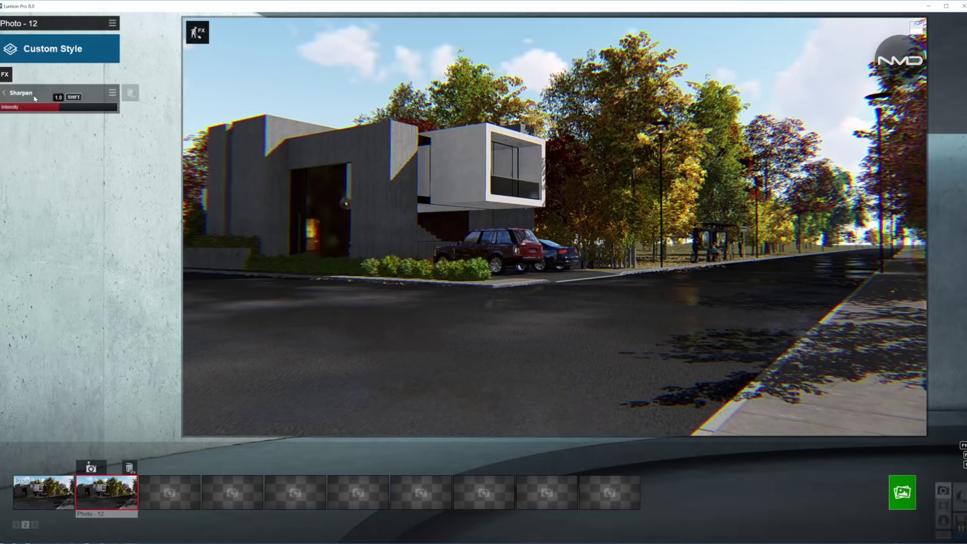
{"action": "left_click", "coordinate": [6, 94]}
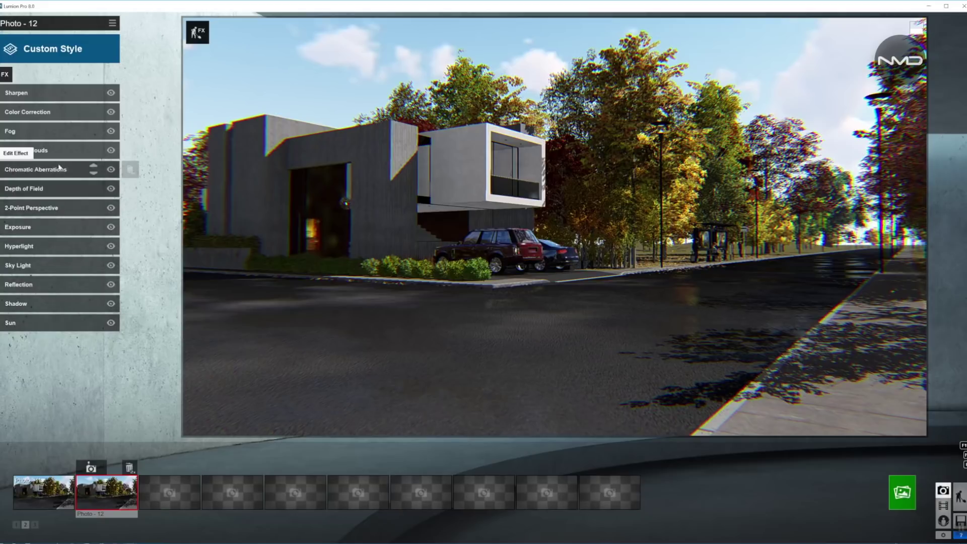
- Lower the Sharpen intensity to about 0.4
{"action": "left_click", "coordinate": [47, 95]}
{"action": "left_click_drag", "start_coordinate": [59, 107], "coordinate": [22, 110]}
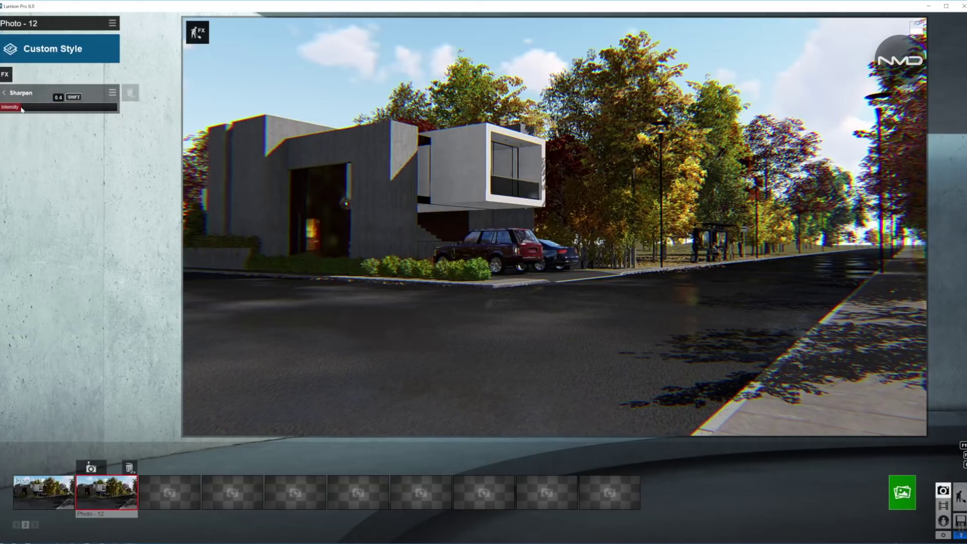
{"action": "left_click", "coordinate": [4, 92]}
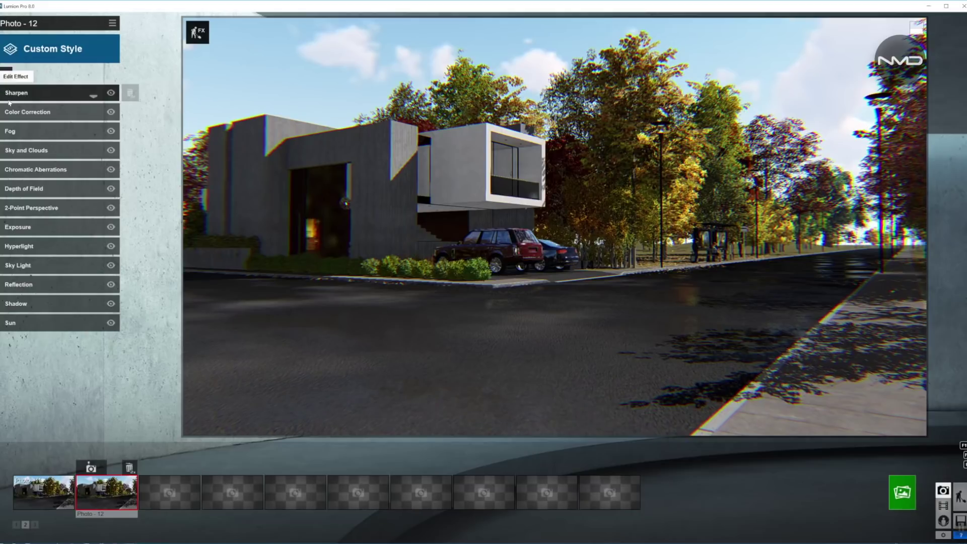
- Reduce the Chromatic Aberrations dispersion to 0.1
{"action": "left_click", "coordinate": [41, 172]}
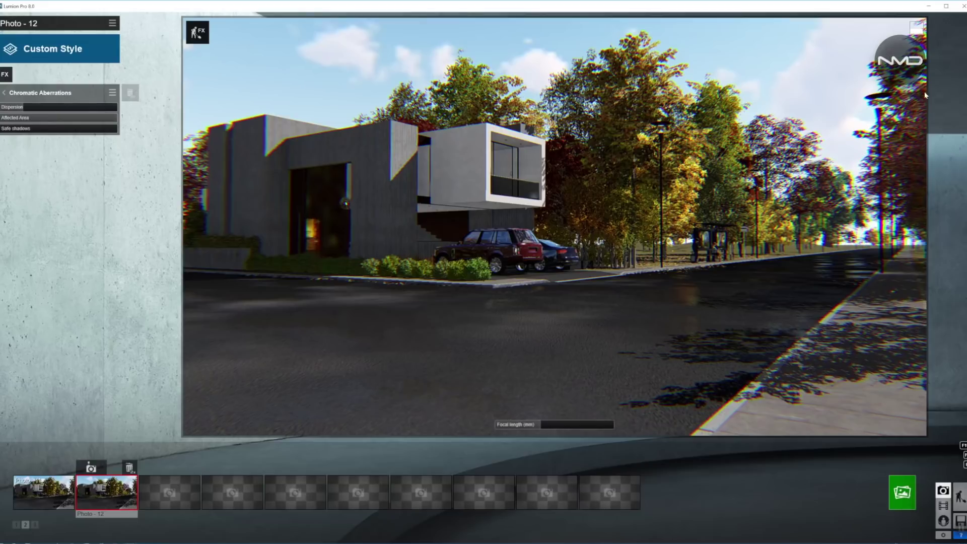
{"action": "left_click_drag", "start_coordinate": [22, 107], "coordinate": [5, 108]}
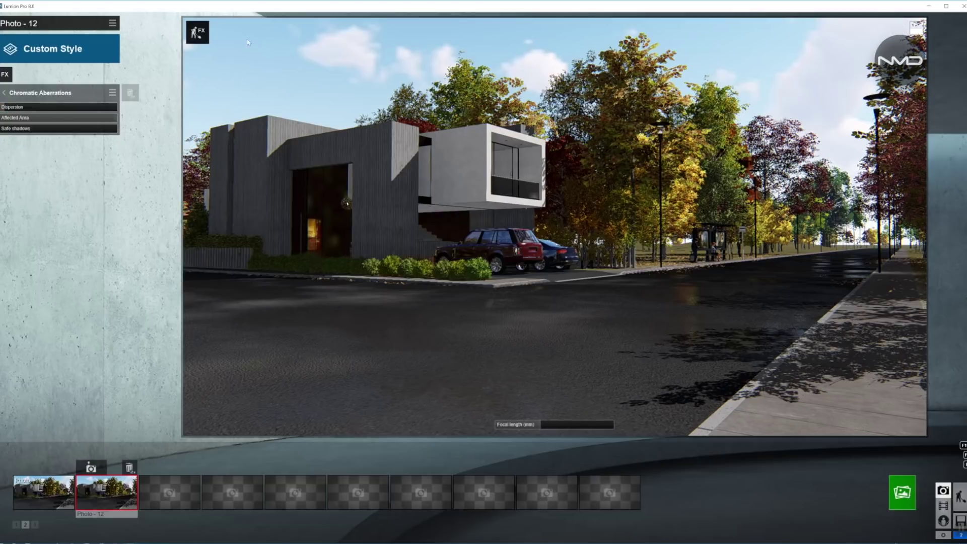
{"action": "left_click", "coordinate": [7, 93]}
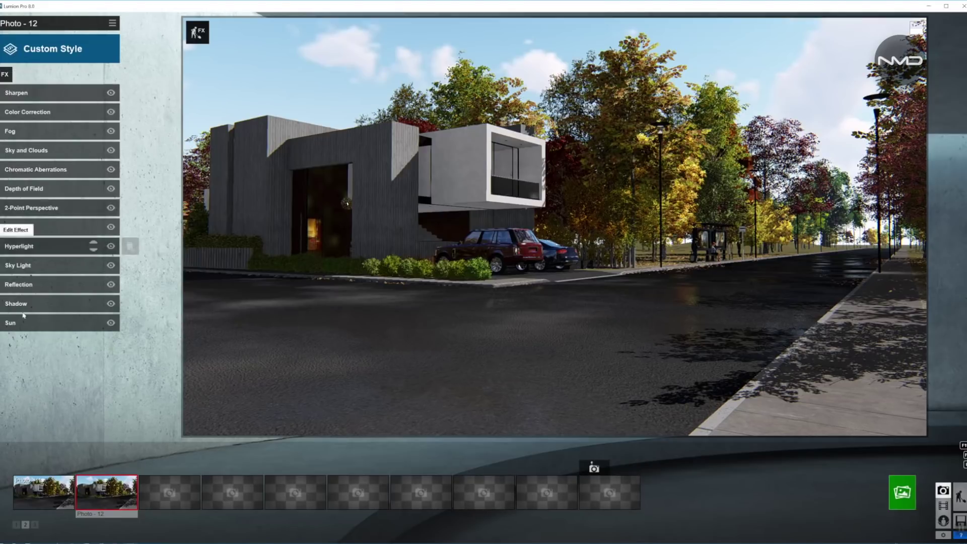
- Set sky brightness about 0.4, high clouds about 0.47, cloud softness 0.2, overall brightness 1.5
{"action": "left_click", "coordinate": [60, 151]}
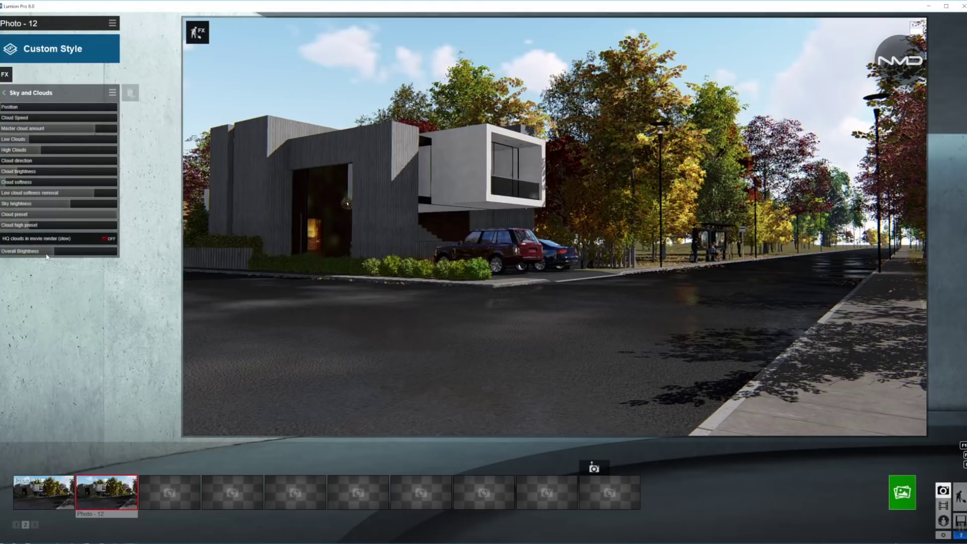
{"action": "left_click", "coordinate": [62, 204]}
{"action": "left_click_drag", "start_coordinate": [59, 204], "coordinate": [54, 205]}
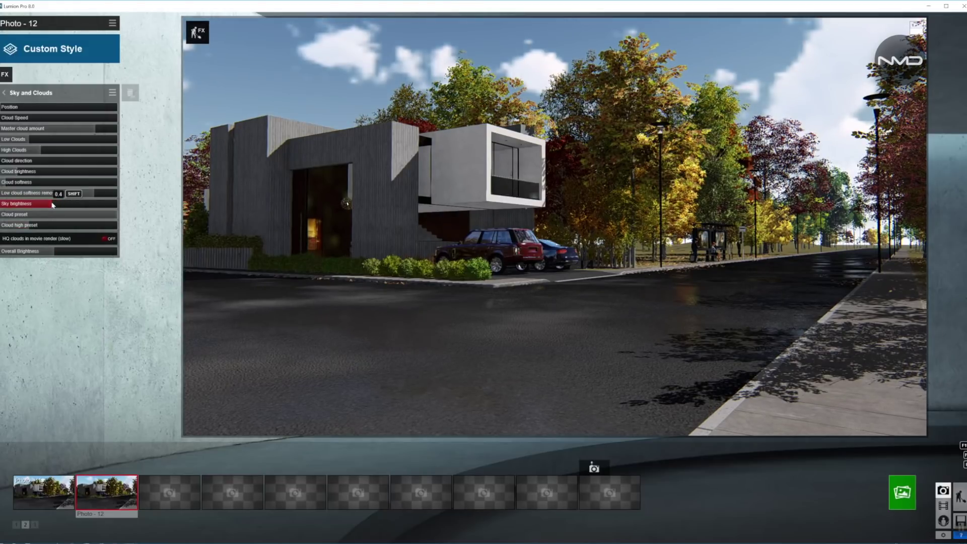
{"action": "left_click_drag", "start_coordinate": [53, 204], "coordinate": [51, 204]}
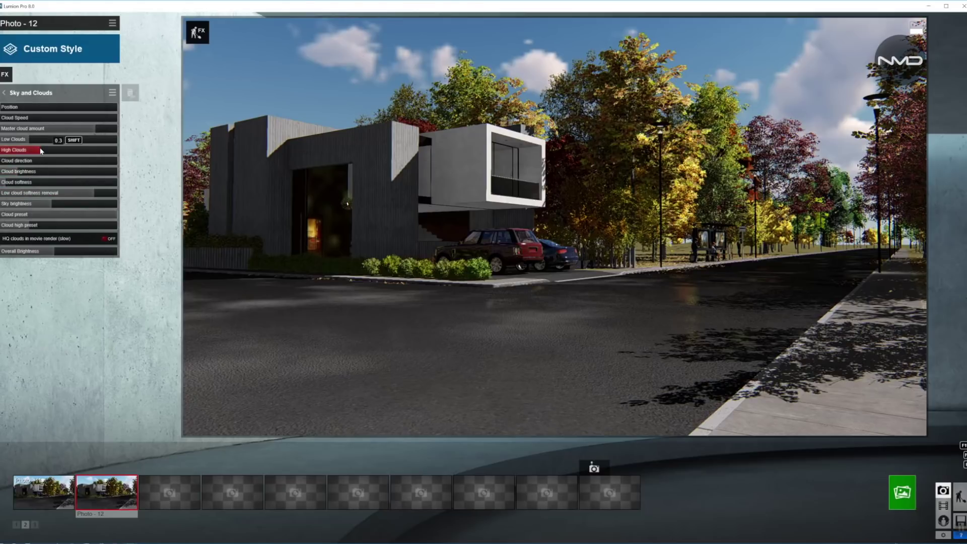
{"action": "mouse_move", "coordinate": [62, 151]}
{"action": "left_mouse_down"}
{"action": "mouse_move", "coordinate": [100, 152]}
{"action": "mouse_move", "coordinate": [82, 154]}
{"action": "mouse_move", "coordinate": [98, 140]}
{"action": "mouse_move", "coordinate": [76, 138]}
{"action": "left_mouse_up"}
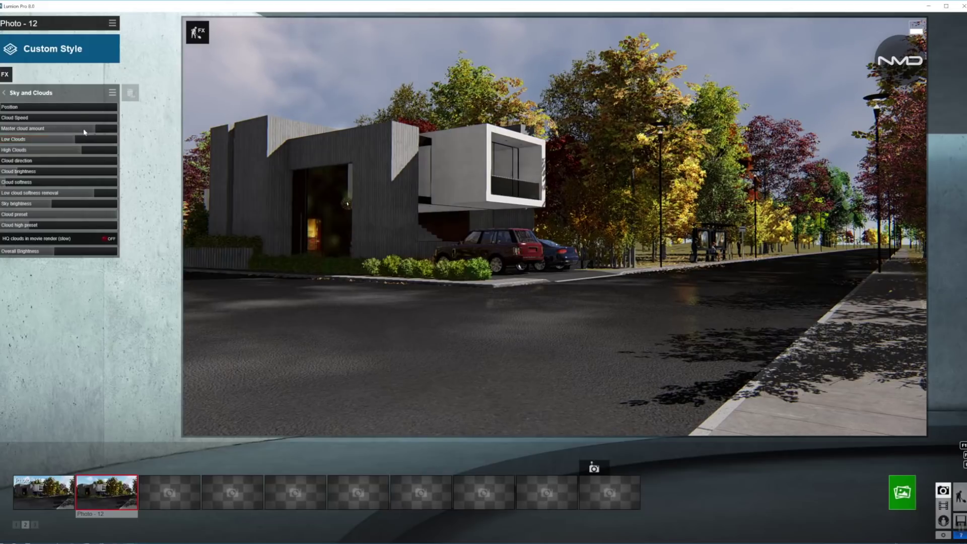
{"action": "mouse_move", "coordinate": [17, 183]}
{"action": "left_mouse_down"}
{"action": "mouse_move", "coordinate": [34, 185]}
{"action": "mouse_move", "coordinate": [22, 182]}
{"action": "left_mouse_up"}
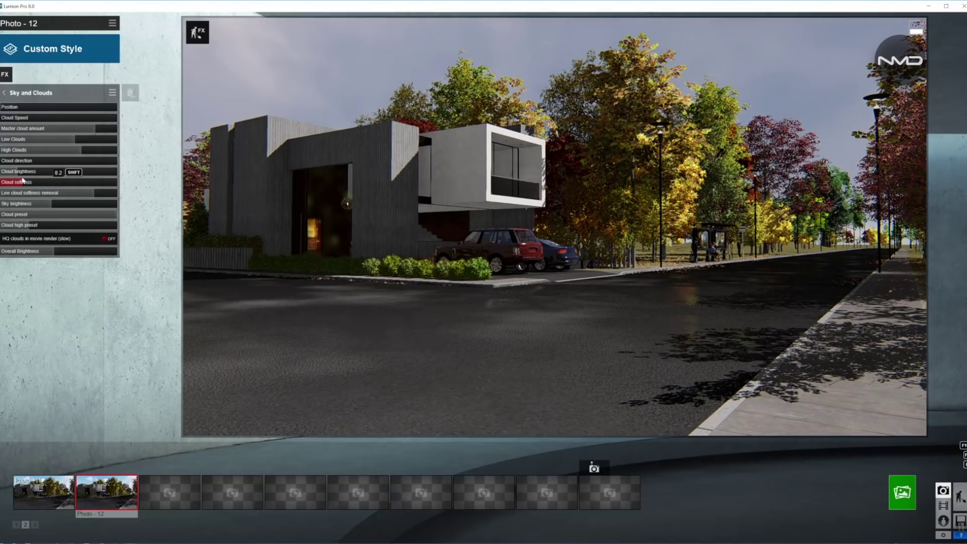
{"action": "mouse_move", "coordinate": [66, 150]}
{"action": "left_mouse_down"}
{"action": "mouse_move", "coordinate": [53, 150]}
{"action": "mouse_move", "coordinate": [64, 142]}
{"action": "left_mouse_up"}
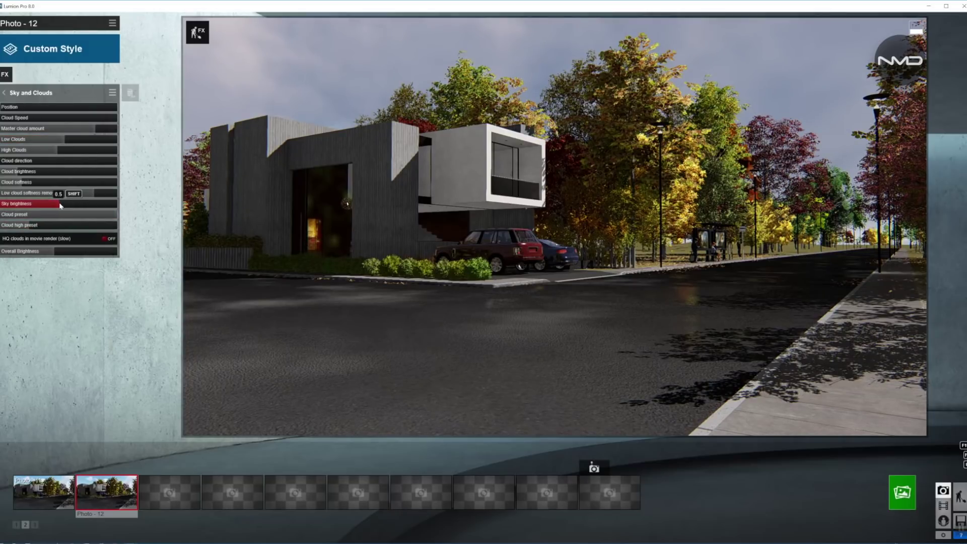
{"action": "left_click_drag", "start_coordinate": [65, 251], "coordinate": [69, 252]}
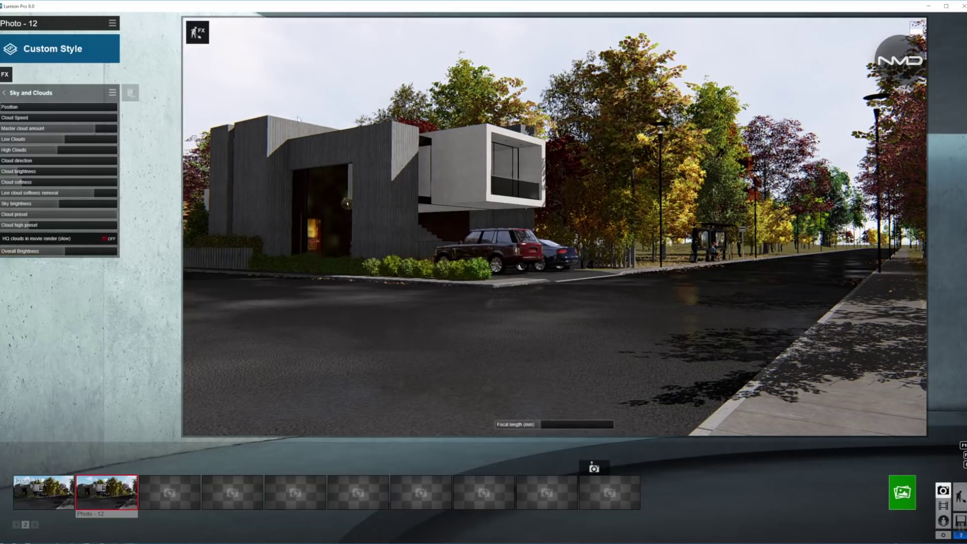
{"action": "left_click", "coordinate": [4, 93]}
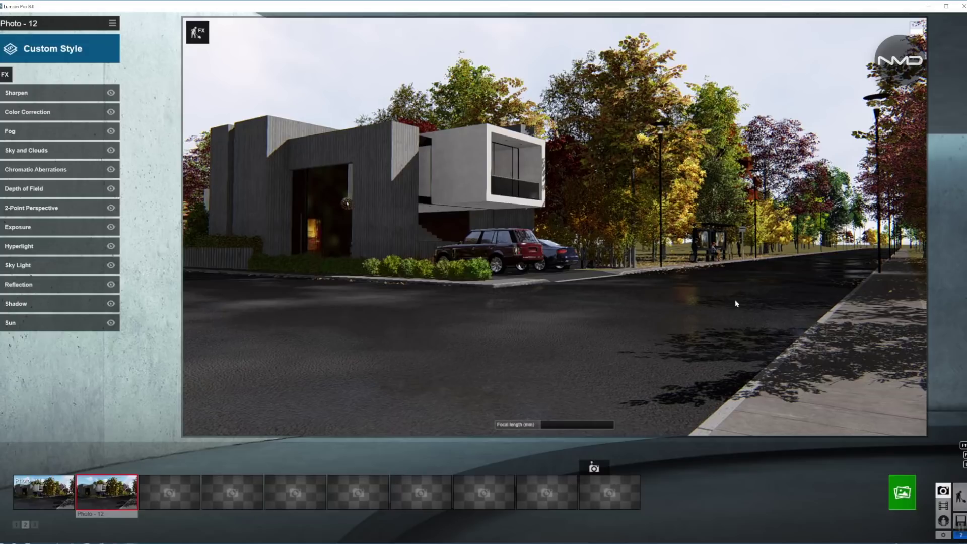
- Turn on Soft Shadows and Fine Detail Shadows in the Shadow effect
{"action": "left_click", "coordinate": [55, 303]}
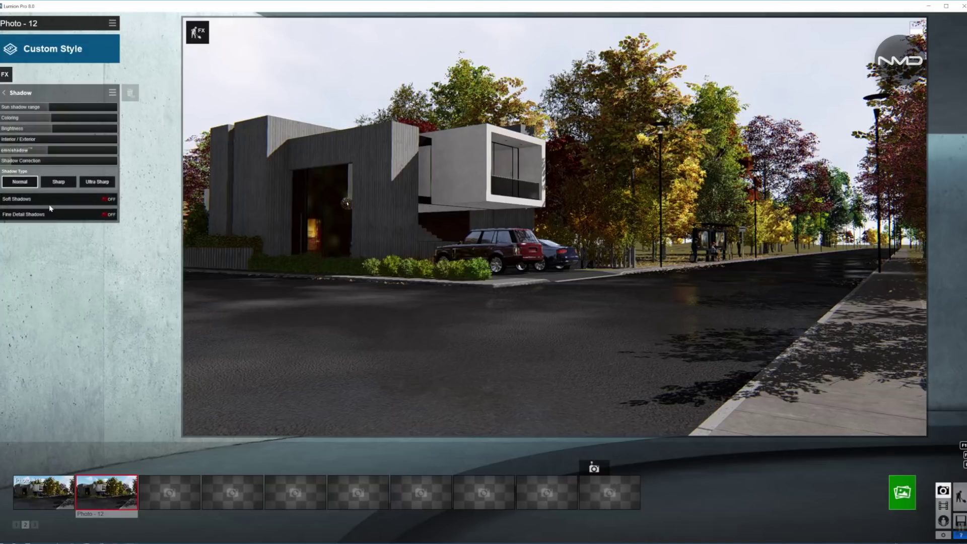
{"action": "left_click", "coordinate": [105, 200]}
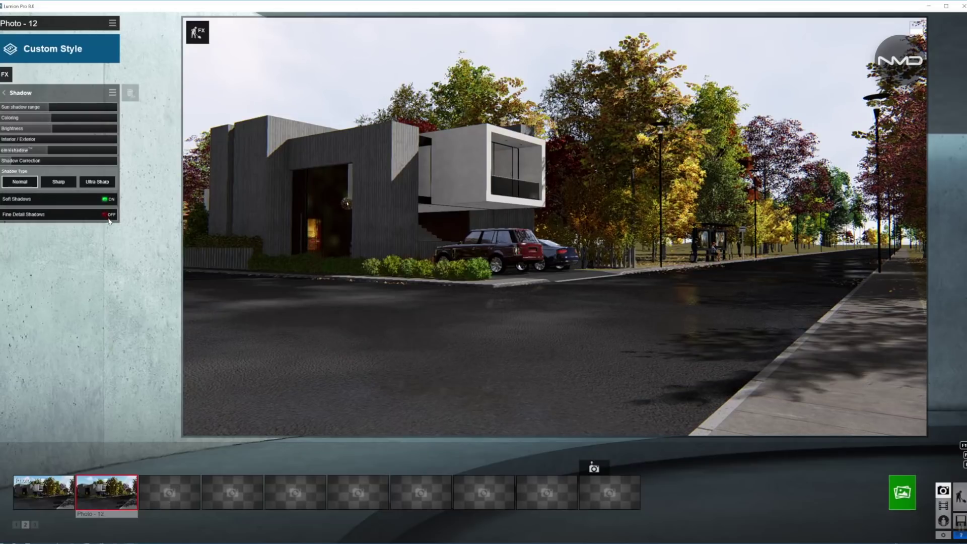
{"action": "left_click", "coordinate": [109, 216]}
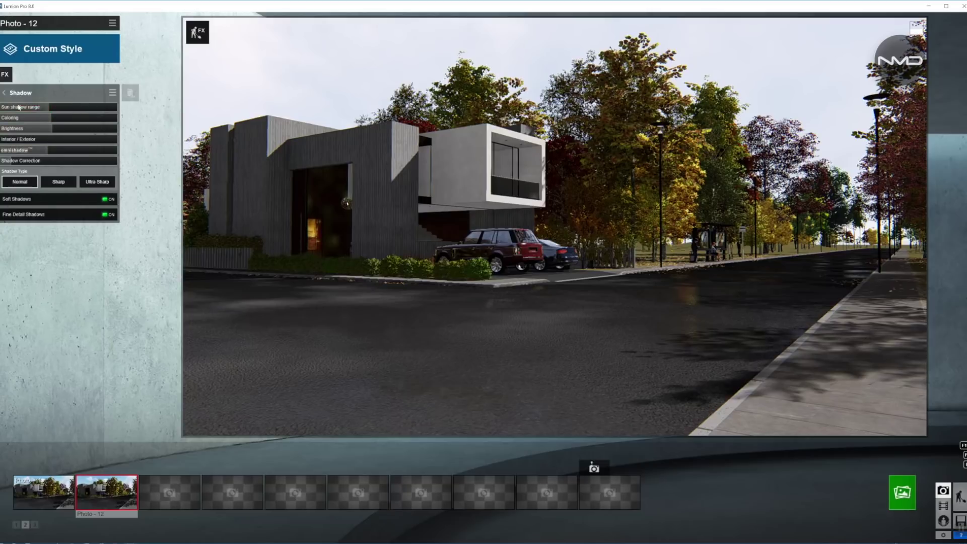
{"action": "left_click", "coordinate": [4, 93]}
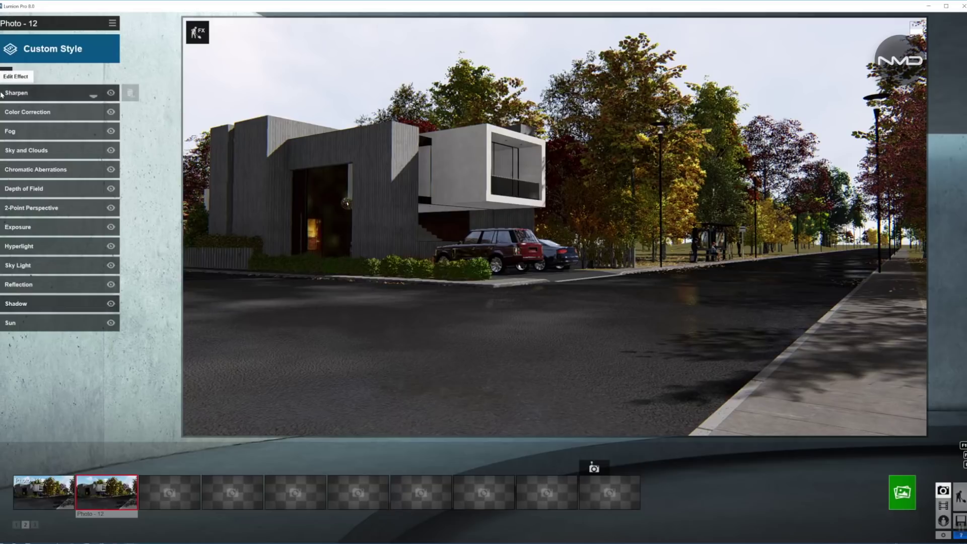
{"action": "left_click", "coordinate": [66, 321]}
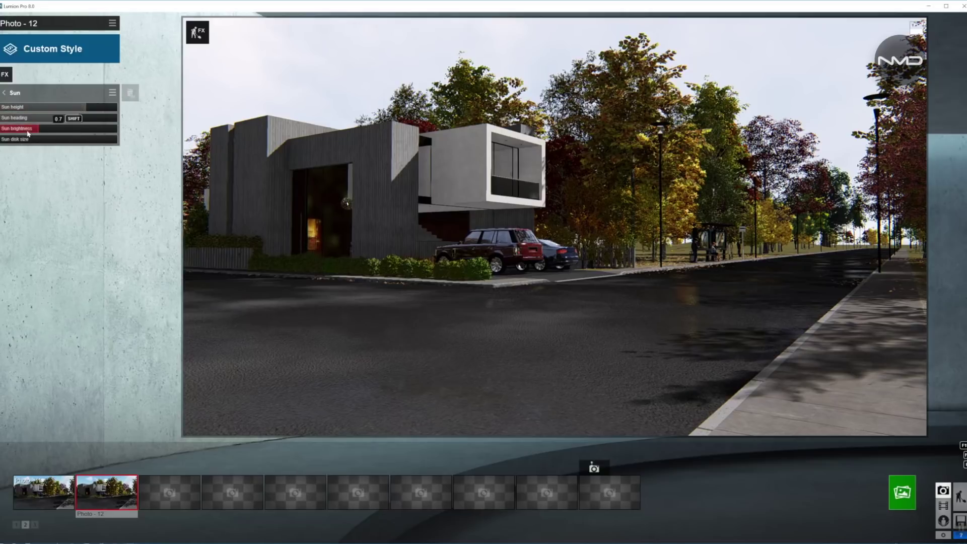
- Drop the Sun effect's brightness to nearly zero
{"action": "left_click_drag", "start_coordinate": [31, 130], "coordinate": [2, 132]}
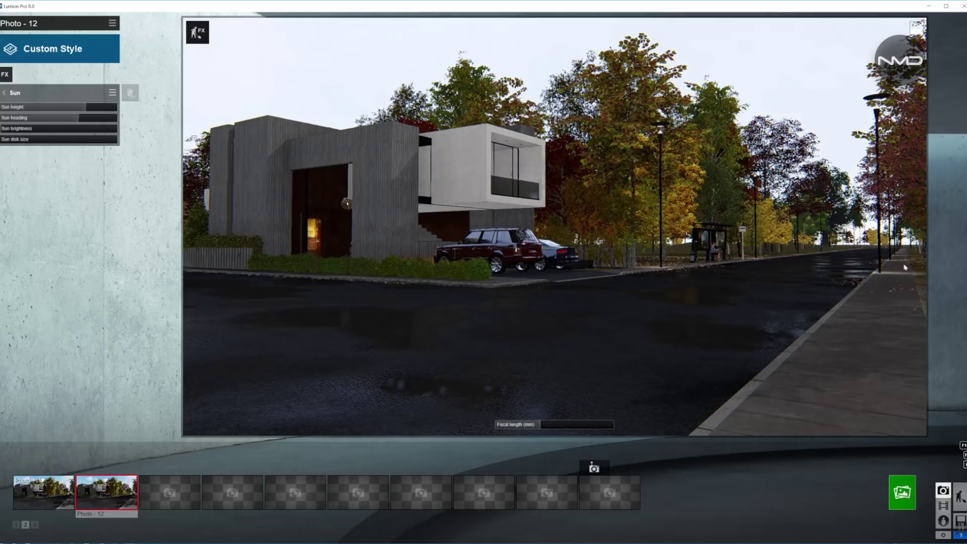
{"action": "mouse_move", "coordinate": [18, 131]}
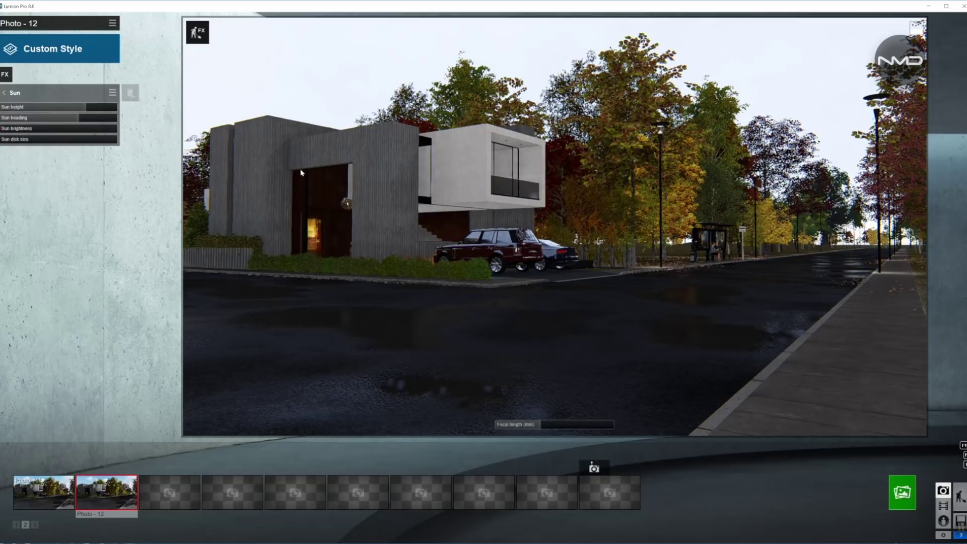
{"action": "left_click", "coordinate": [6, 94]}
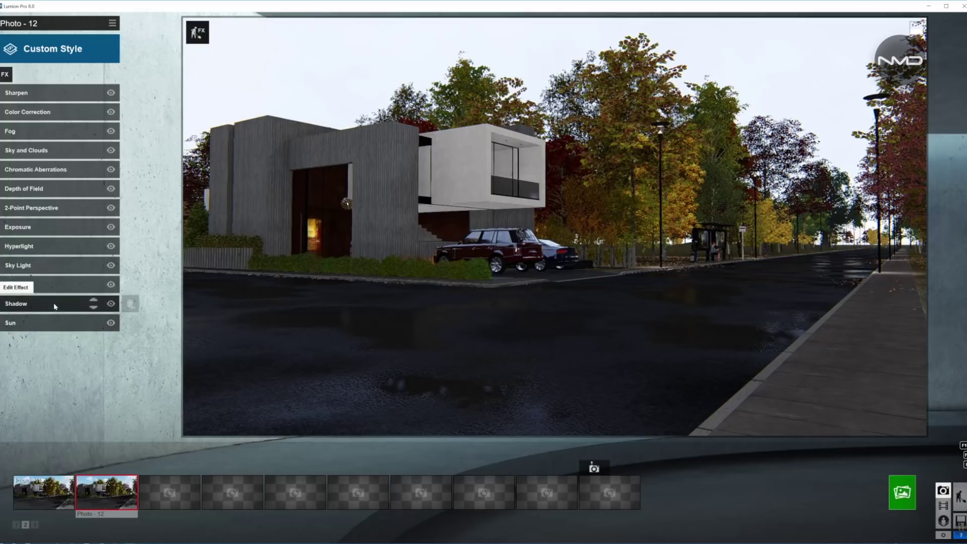
- Set shadow coloring 1.6, interior/exterior 0.4, omnishadow about 0.9 and brightness about 0.2
{"action": "left_click", "coordinate": [20, 303]}
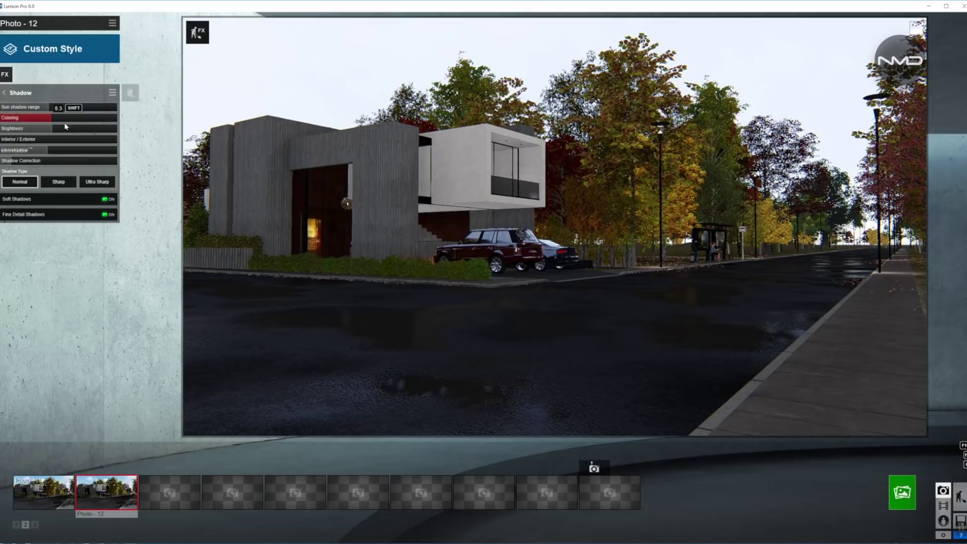
{"action": "left_click_drag", "start_coordinate": [57, 119], "coordinate": [97, 121]}
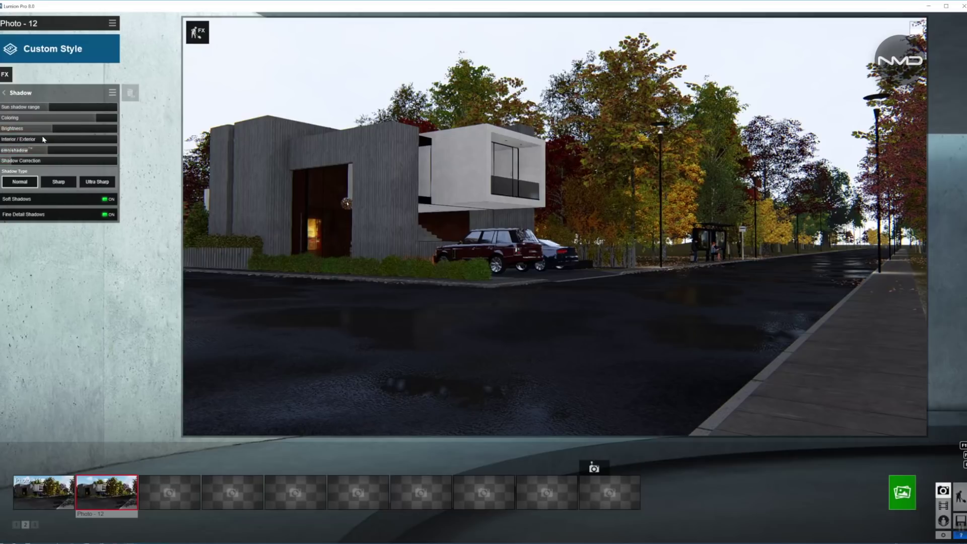
{"action": "left_click_drag", "start_coordinate": [55, 141], "coordinate": [98, 142]}
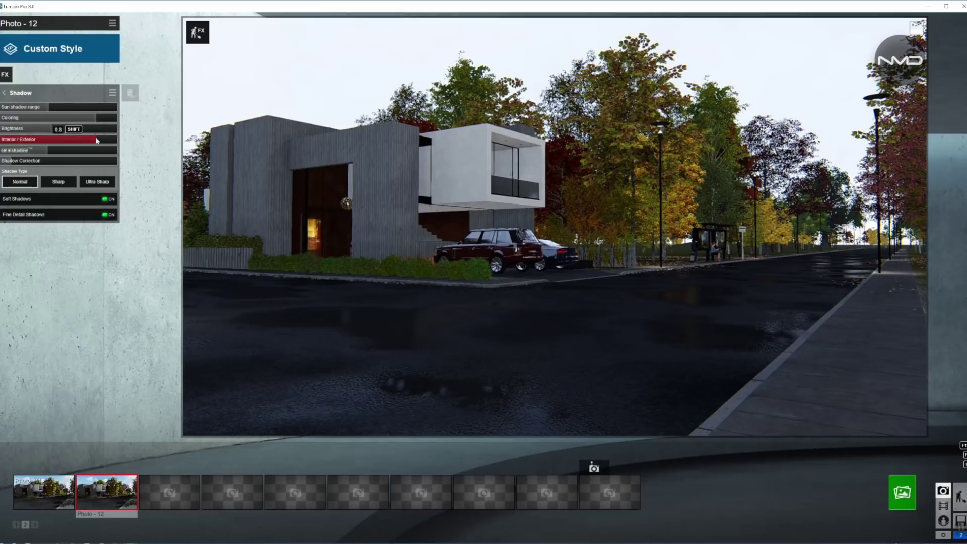
{"action": "left_click_drag", "start_coordinate": [98, 142], "coordinate": [44, 149]}
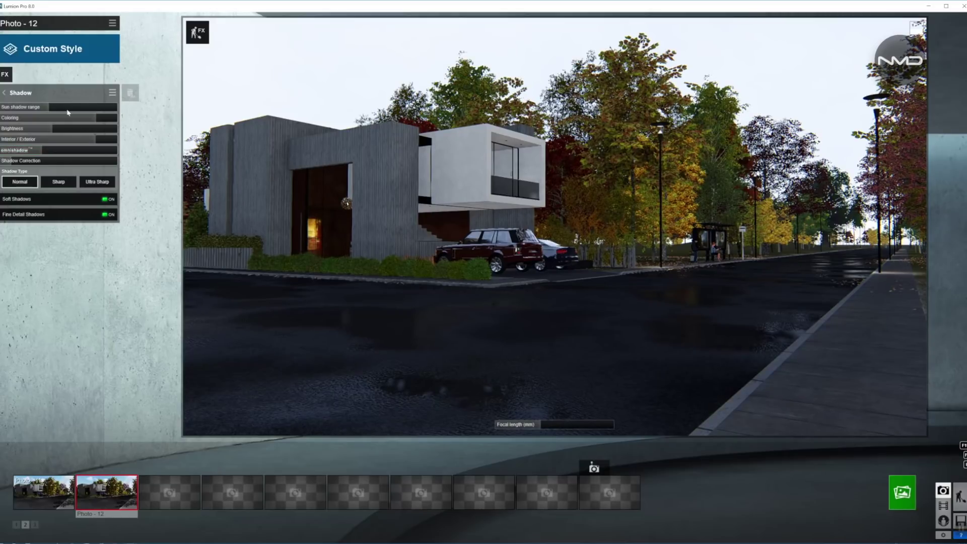
{"action": "mouse_move", "coordinate": [41, 152]}
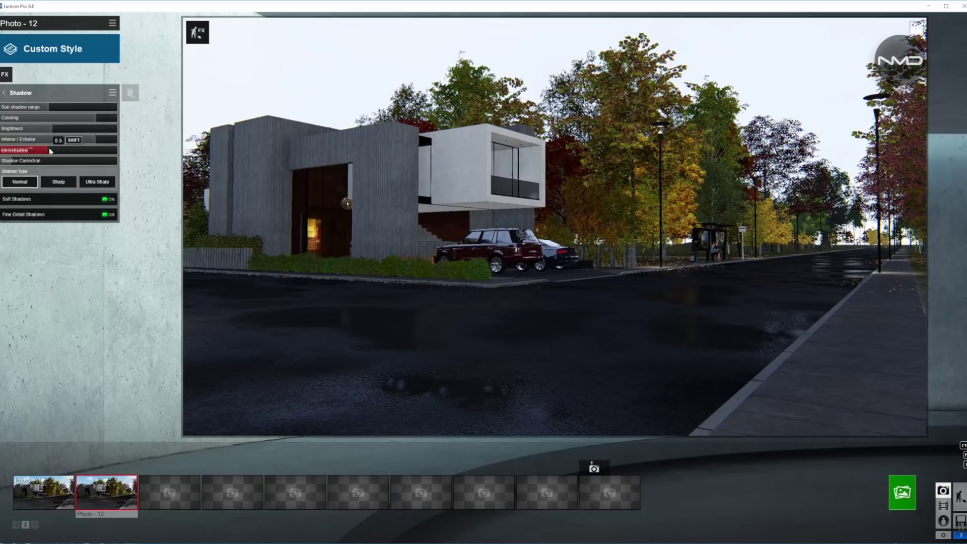
{"action": "left_click_drag", "start_coordinate": [46, 152], "coordinate": [66, 154]}
{"action": "left_click_drag", "start_coordinate": [65, 154], "coordinate": [64, 153]}
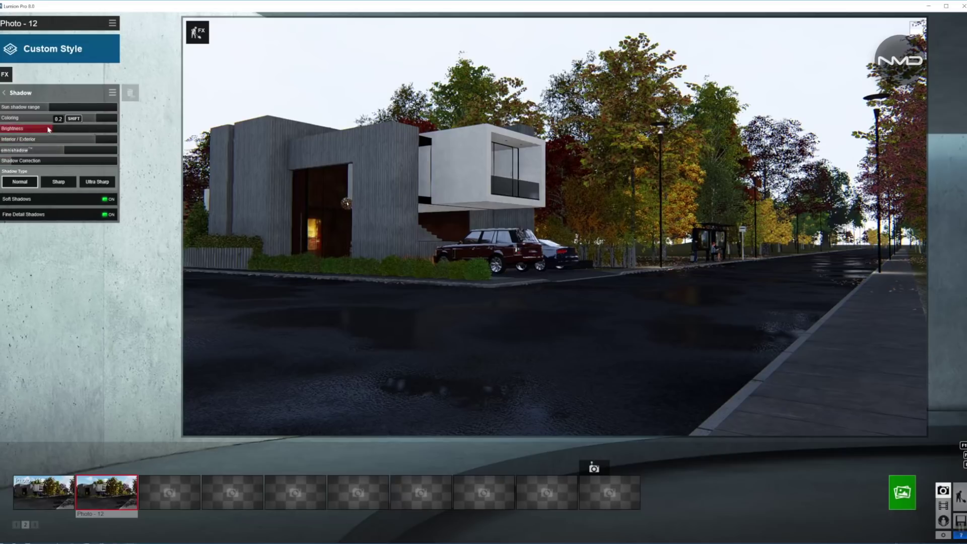
{"action": "left_click_drag", "start_coordinate": [50, 129], "coordinate": [43, 129]}
{"action": "left_click_drag", "start_coordinate": [53, 129], "coordinate": [61, 132]}
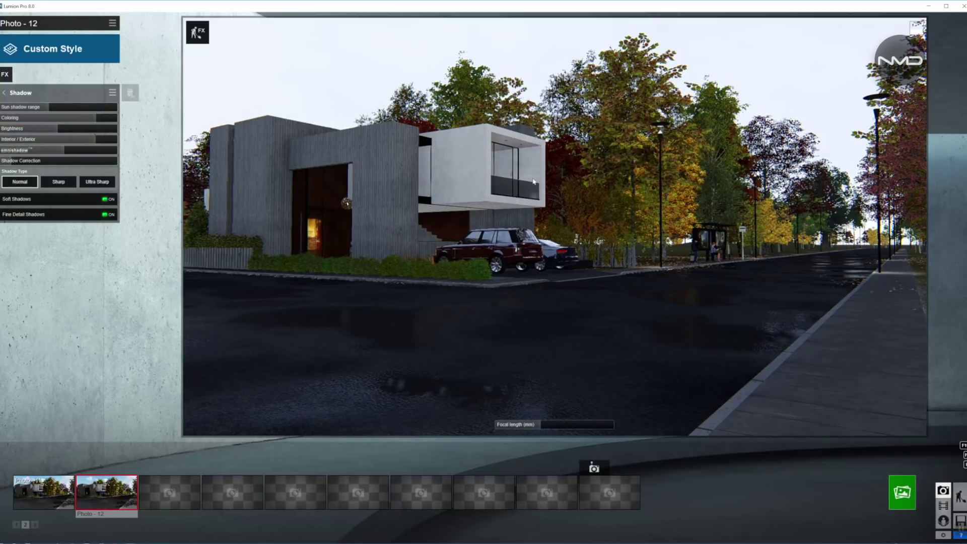
{"action": "left_click", "coordinate": [3, 93]}
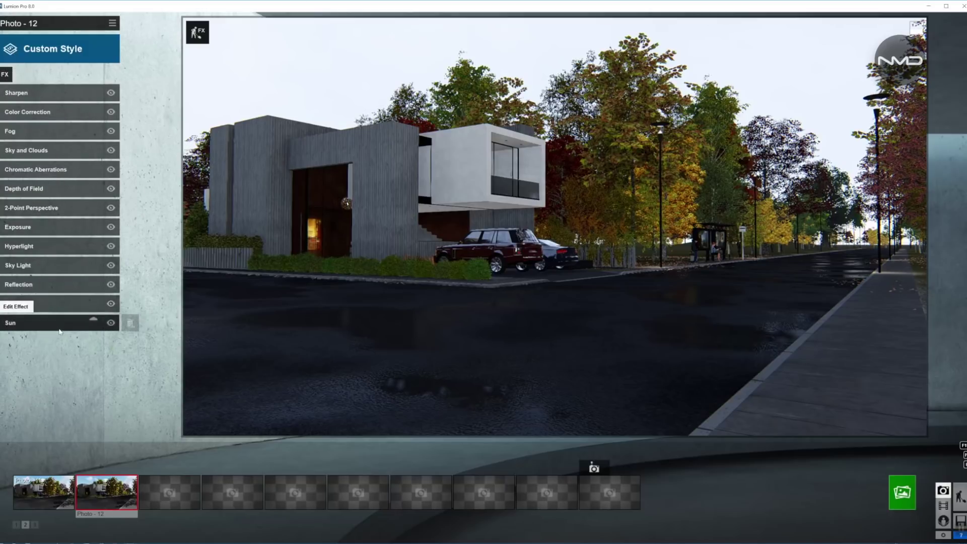
- Add reflection planes on the front door glass and the lower glass pane
{"action": "left_click", "coordinate": [69, 283]}
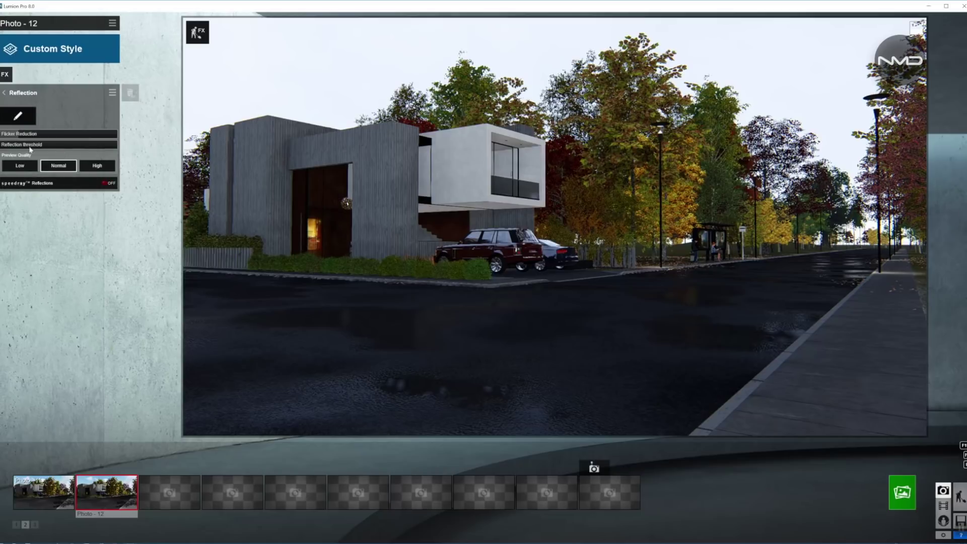
{"action": "left_click", "coordinate": [18, 117]}
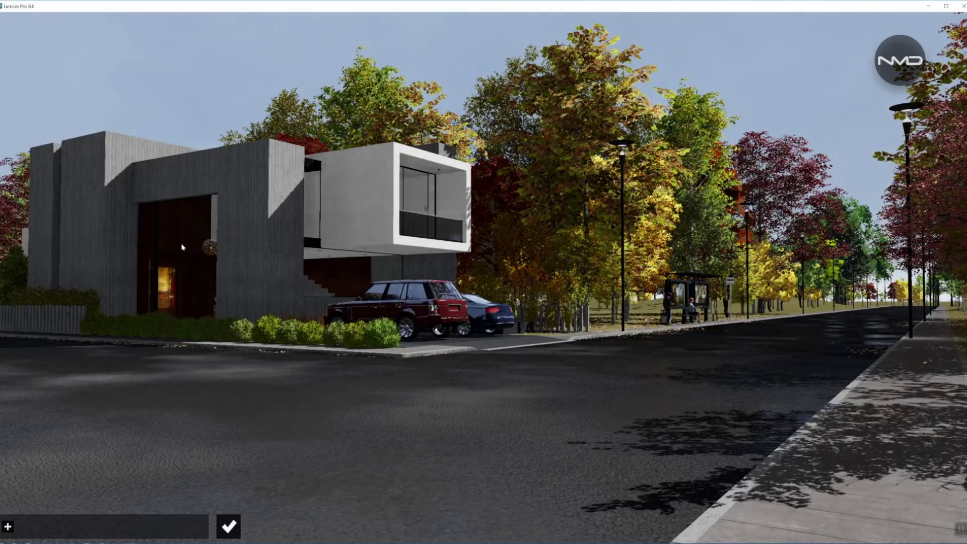
{"action": "left_click", "coordinate": [7, 526]}
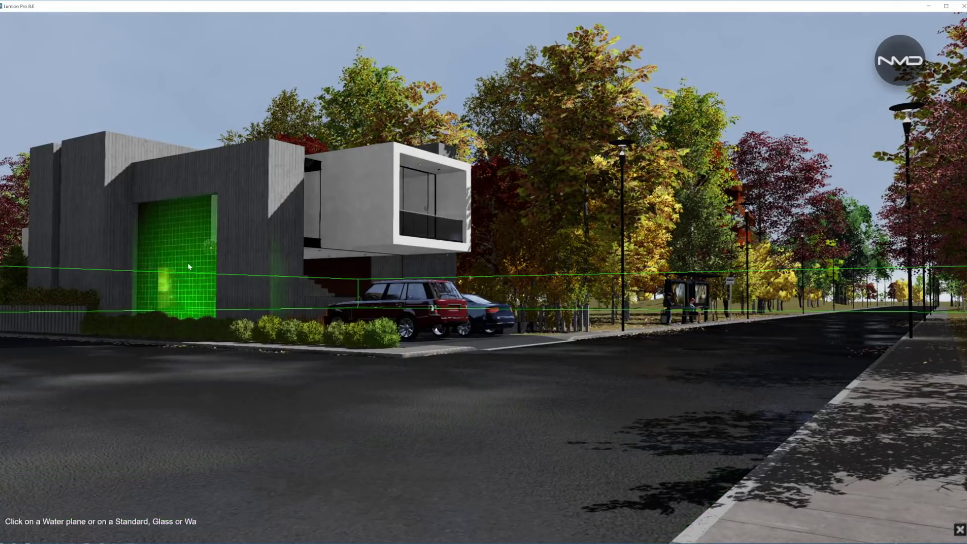
{"action": "left_click", "coordinate": [190, 256]}
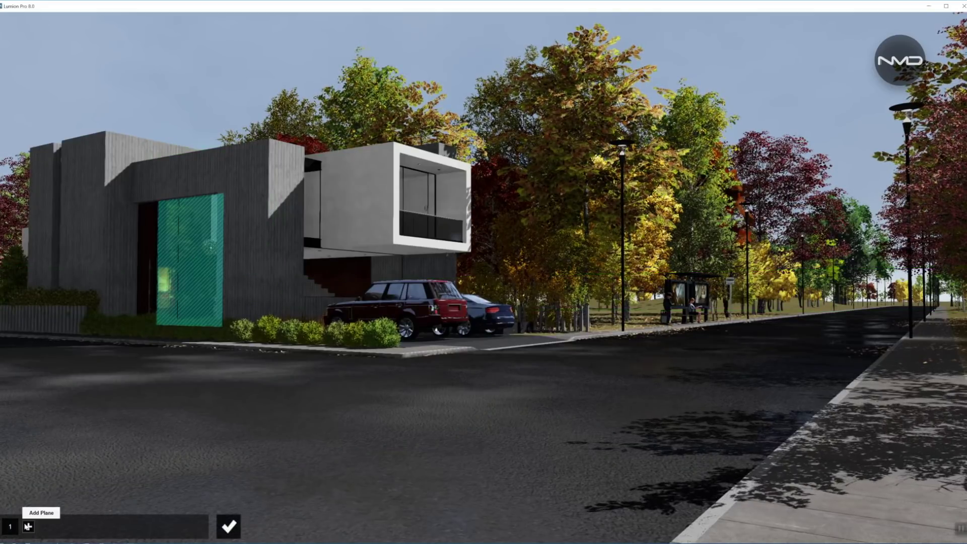
{"action": "left_click", "coordinate": [29, 526]}
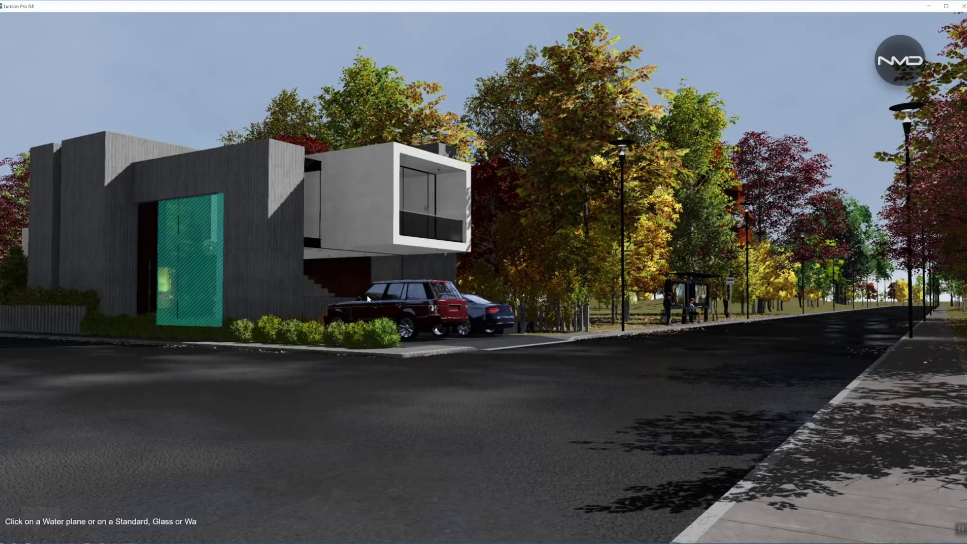
{"action": "left_click", "coordinate": [339, 278]}
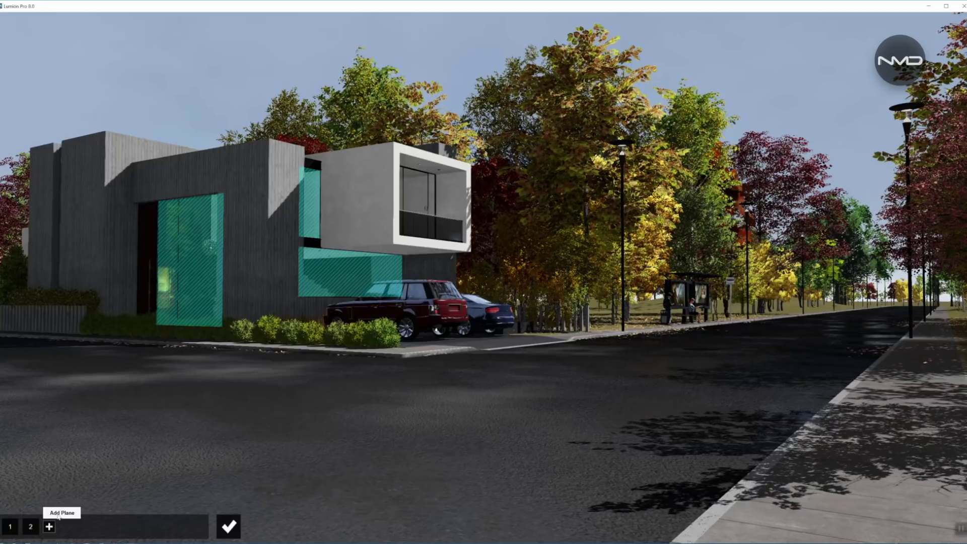
- Add reflection planes on the upper box's window and balcony glass and the wet road
{"action": "left_click", "coordinate": [51, 526]}
{"action": "left_click", "coordinate": [430, 226]}
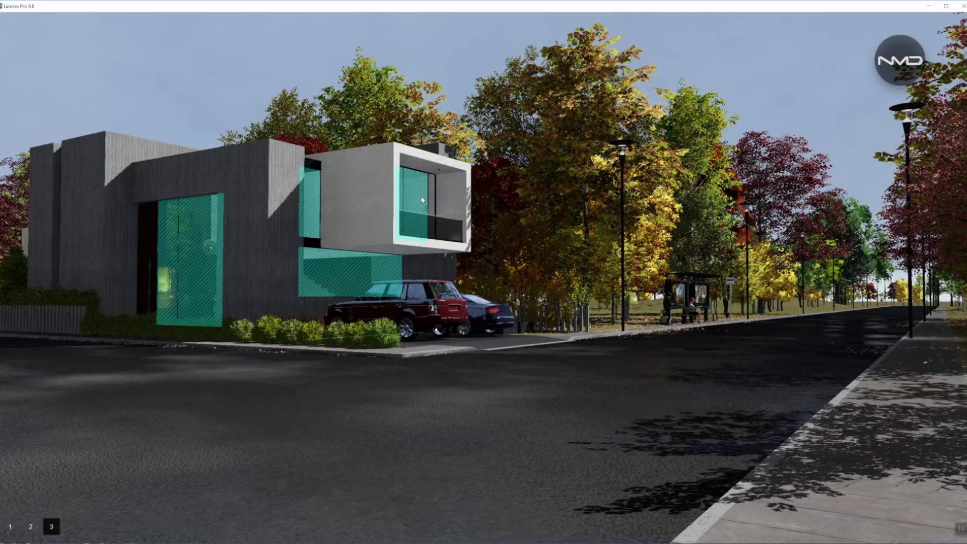
{"action": "left_click", "coordinate": [69, 526]}
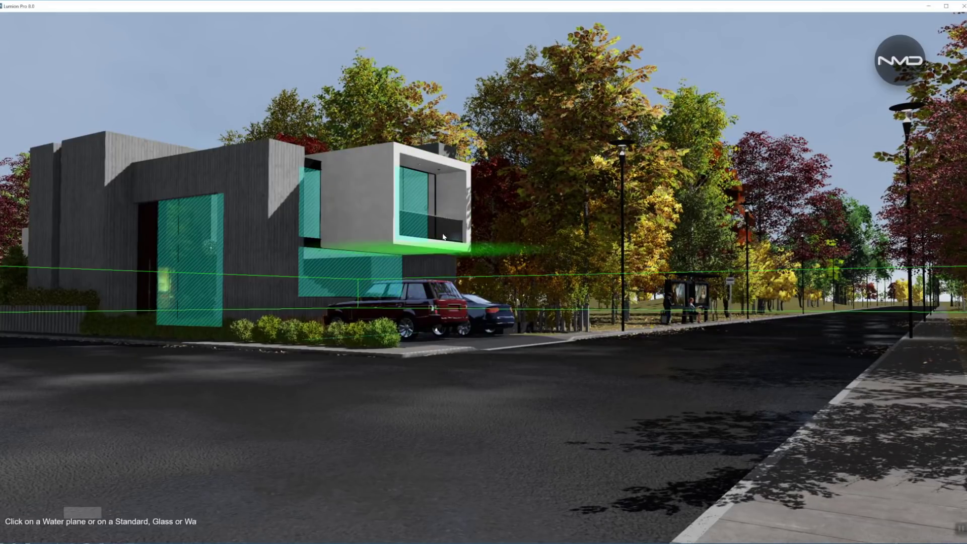
{"action": "left_click", "coordinate": [443, 234]}
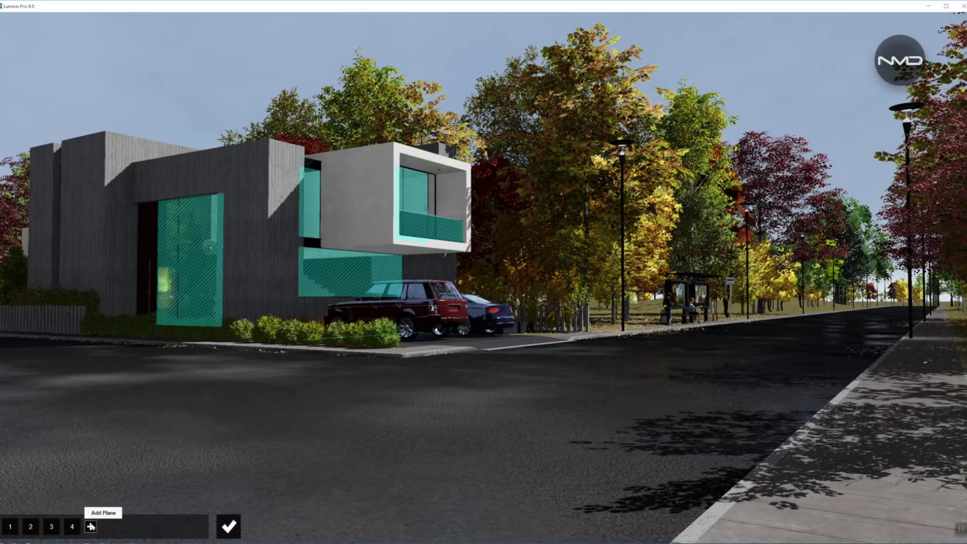
{"action": "left_click", "coordinate": [90, 526]}
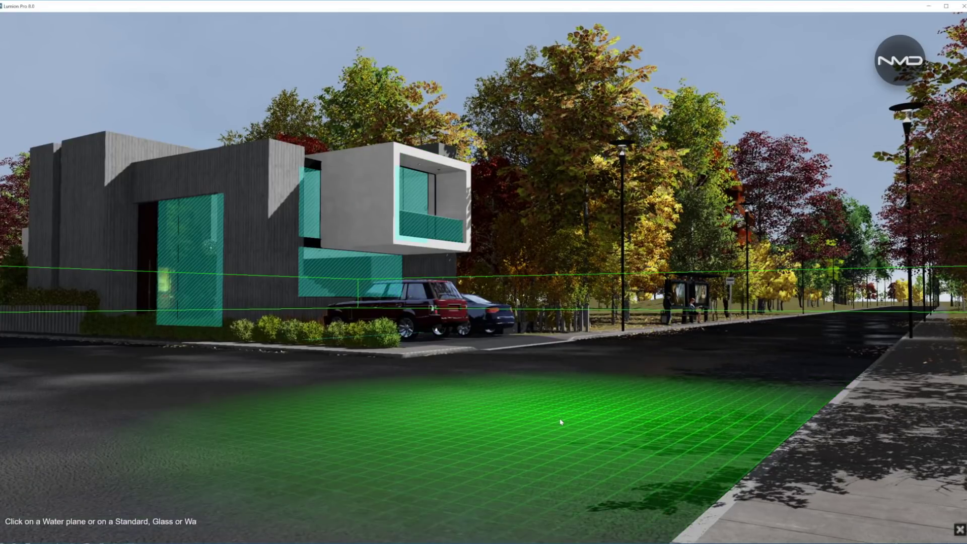
{"action": "left_click", "coordinate": [561, 422]}
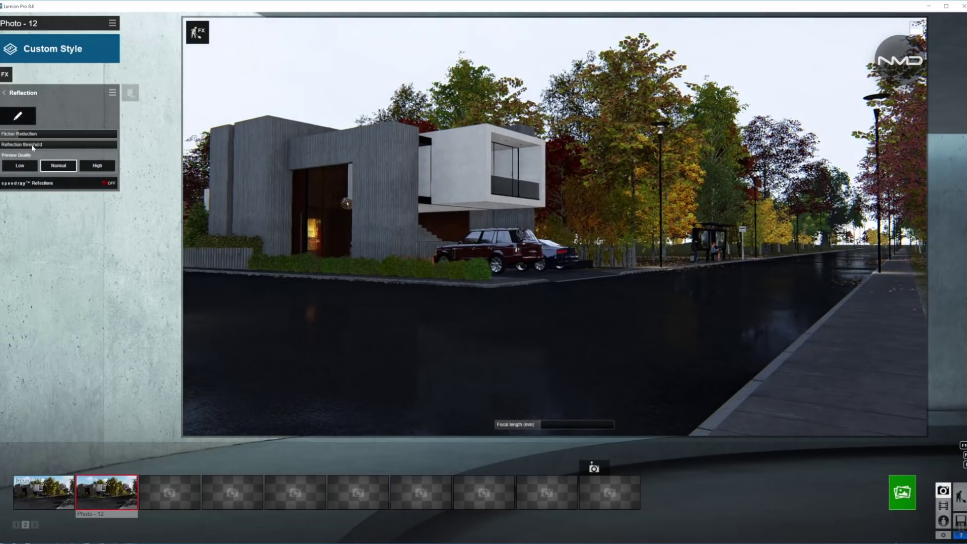
{"action": "left_click", "coordinate": [5, 93]}
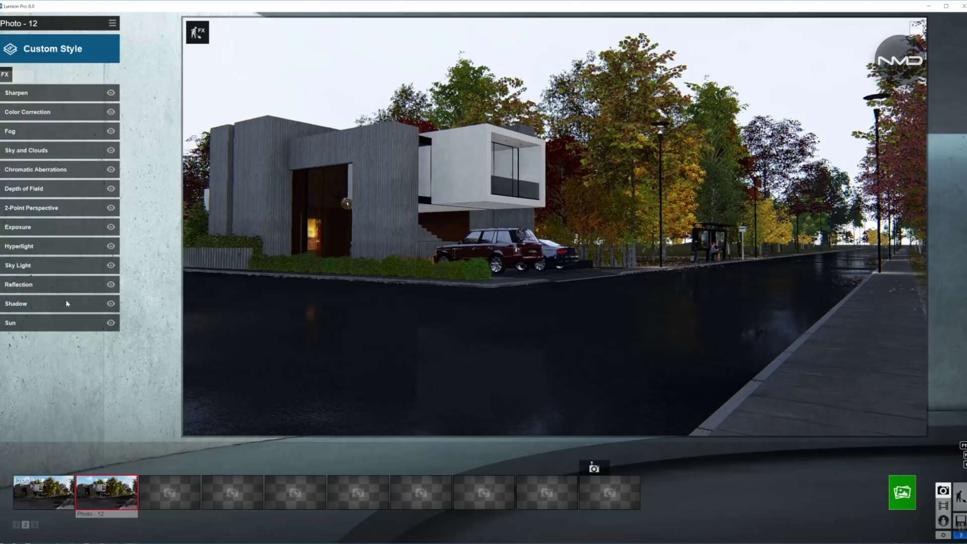
- Turn on Sky Light for planar and projected reflections with High quality and brightness 1.3
{"action": "left_click", "coordinate": [40, 269]}
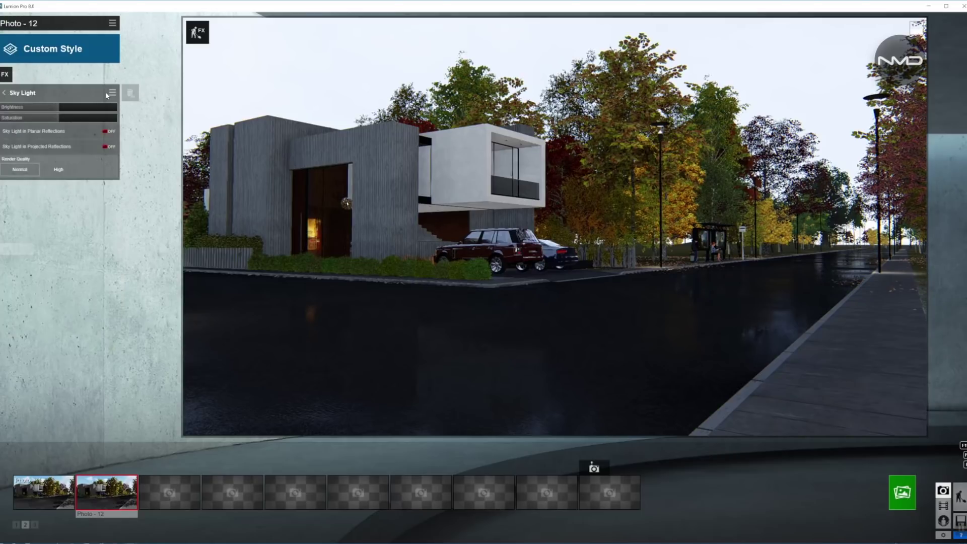
{"action": "left_click", "coordinate": [107, 131]}
{"action": "left_click", "coordinate": [107, 147]}
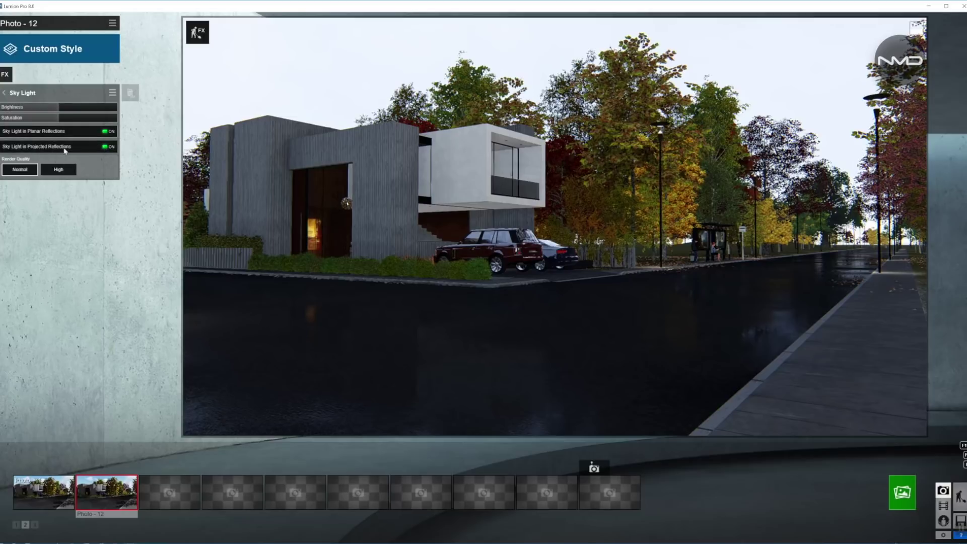
{"action": "left_click", "coordinate": [58, 169]}
{"action": "mouse_move", "coordinate": [55, 108]}
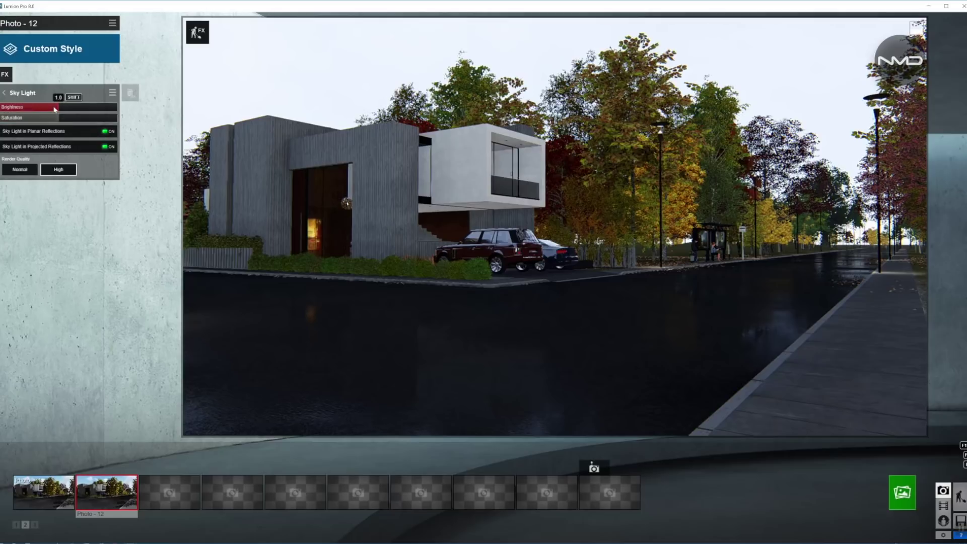
{"action": "left_click_drag", "start_coordinate": [62, 109], "coordinate": [72, 109]}
{"action": "mouse_move", "coordinate": [57, 123]}
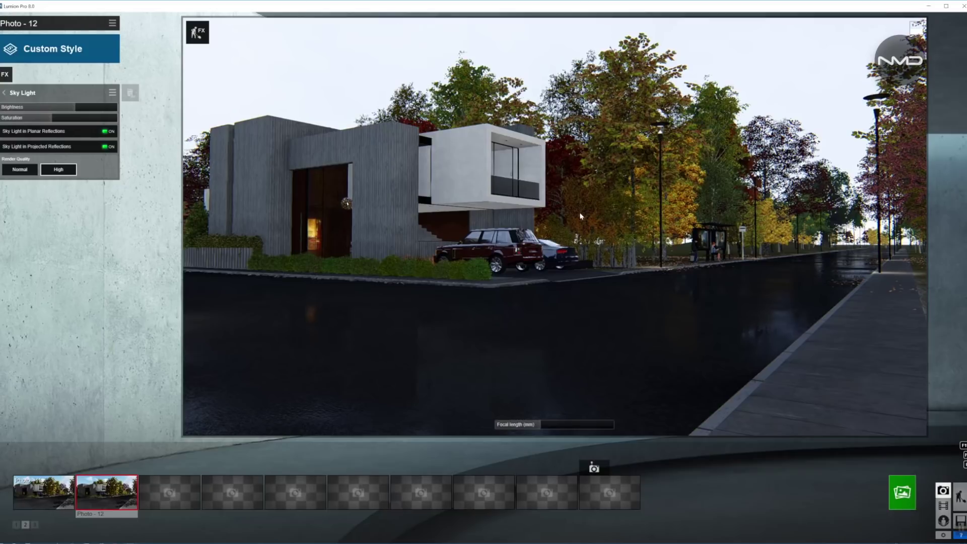
{"action": "left_click", "coordinate": [3, 92]}
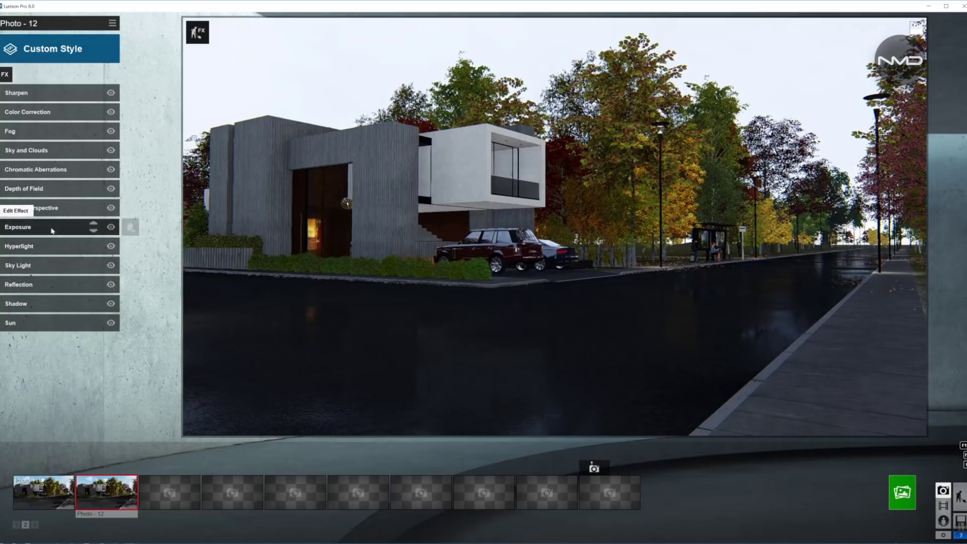
- Set the Hyperlight amount to 33
{"action": "left_click", "coordinate": [44, 247]}
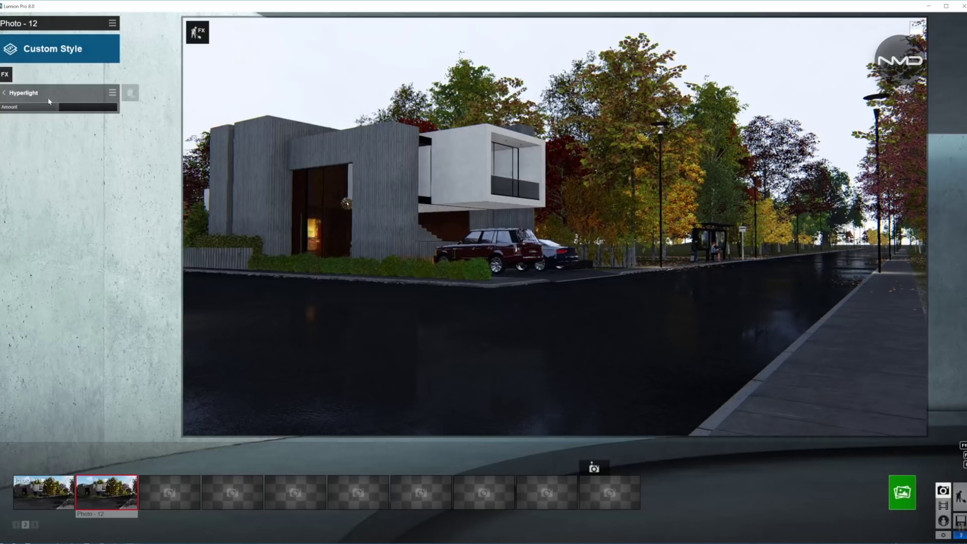
{"action": "left_click_drag", "start_coordinate": [60, 108], "coordinate": [71, 109]}
{"action": "left_click", "coordinate": [4, 93]}
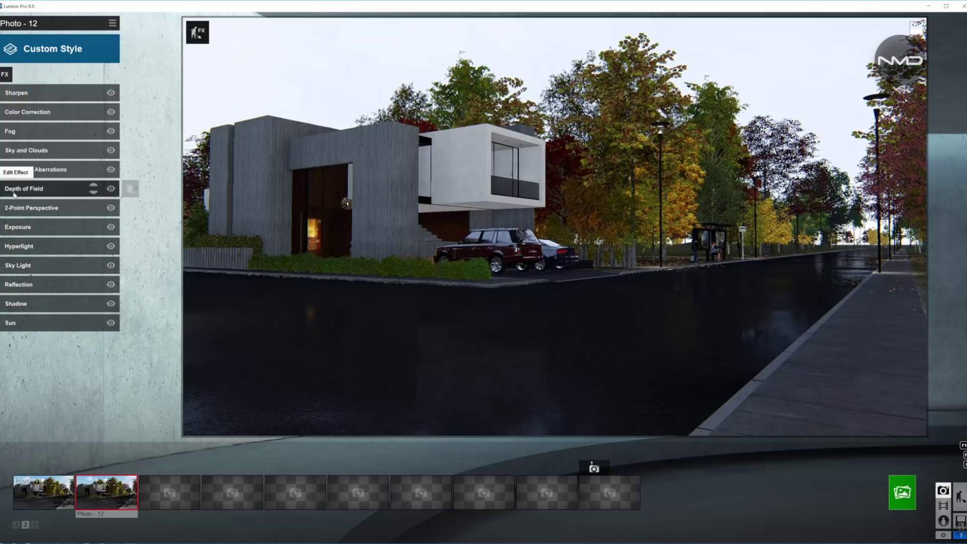
- Switch on Two Point Perspective correction to straighten the verticals
{"action": "left_click", "coordinate": [64, 208]}
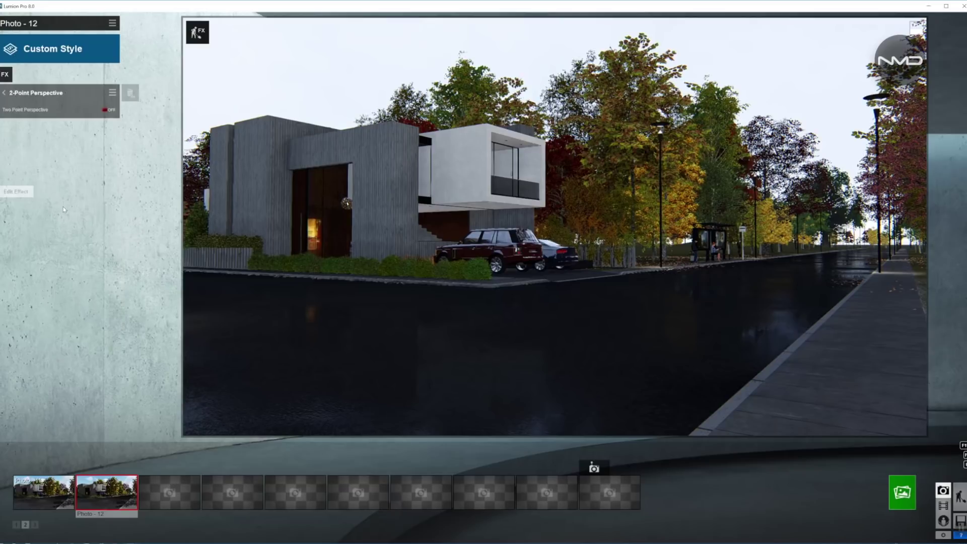
{"action": "left_click", "coordinate": [107, 109]}
{"action": "left_click", "coordinate": [3, 93]}
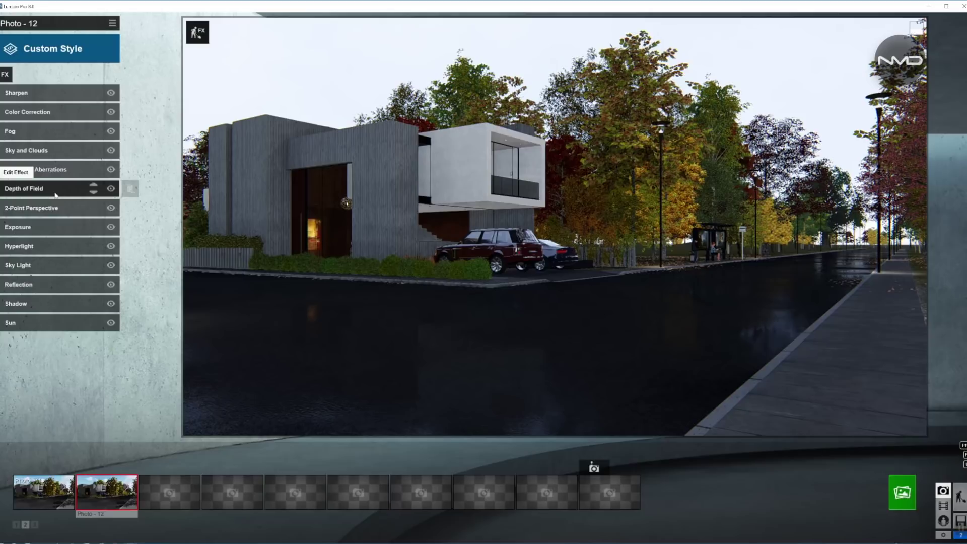
{"action": "left_click", "coordinate": [55, 195]}
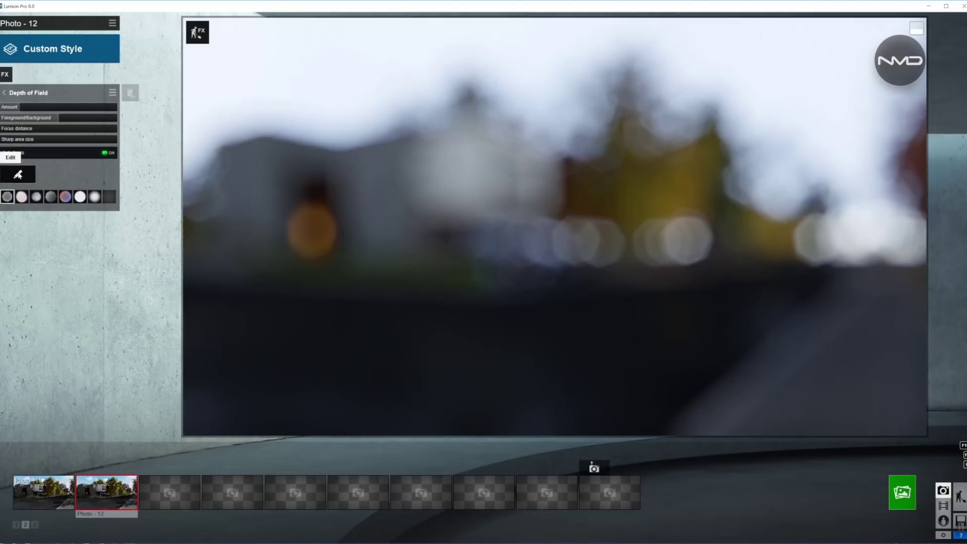
- Set the depth-of-field focus point on the white box of the house
{"action": "left_click", "coordinate": [18, 173]}
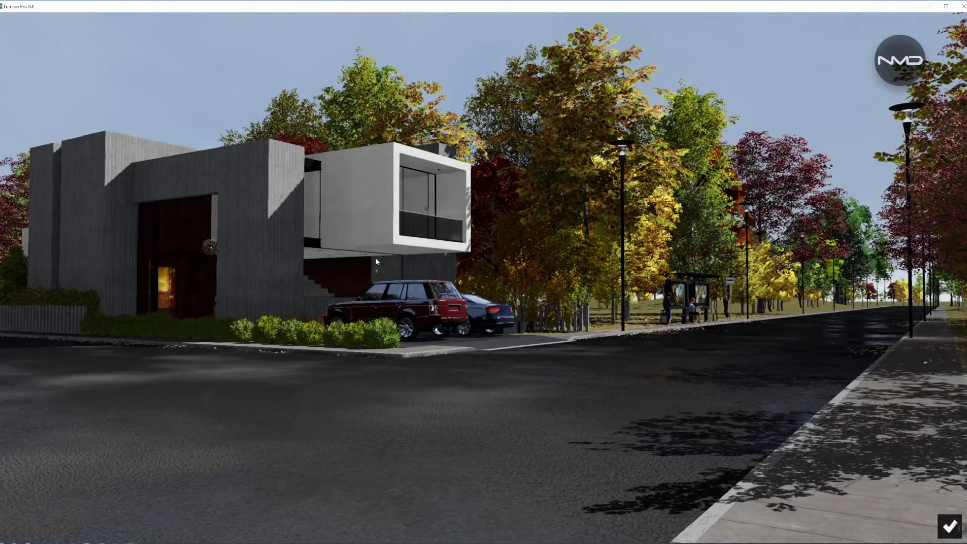
{"action": "left_click", "coordinate": [381, 234]}
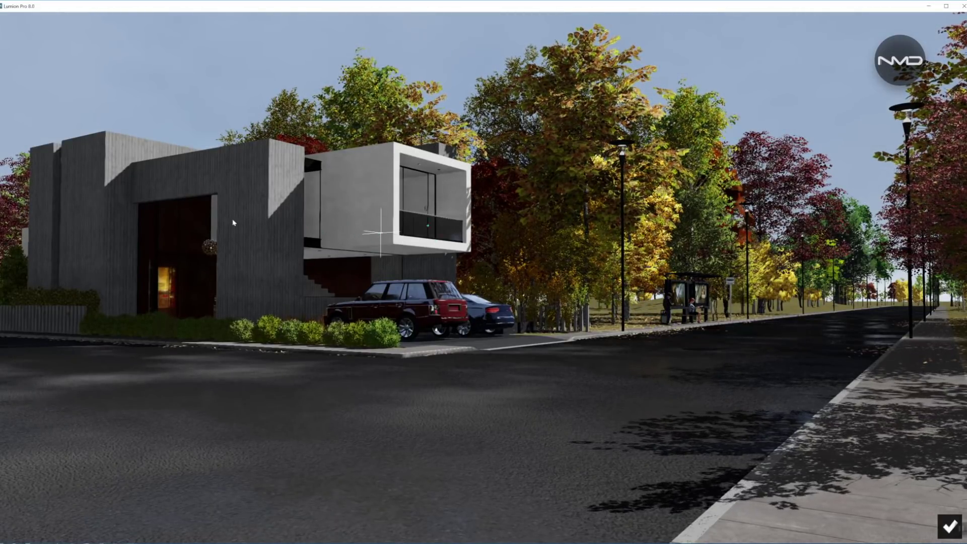
{"action": "left_click", "coordinate": [950, 526]}
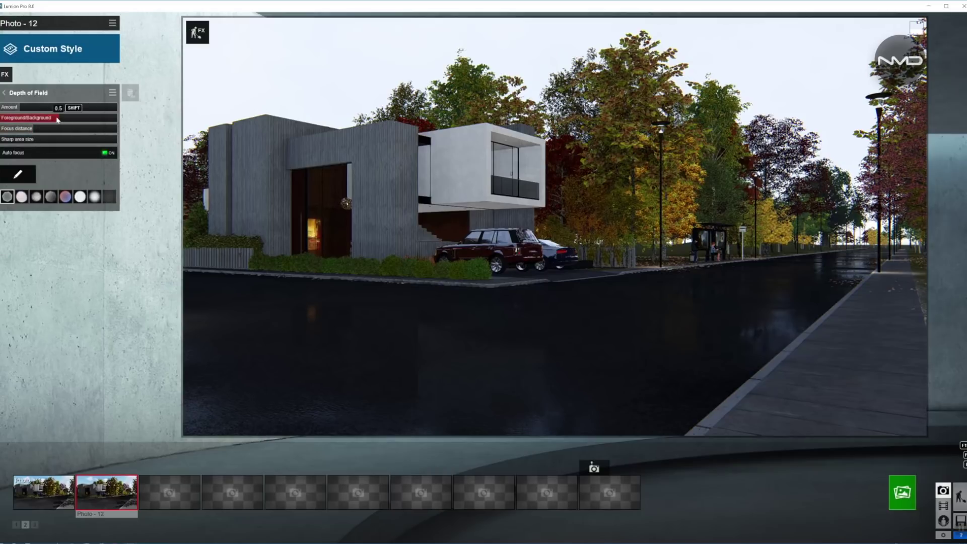
- Set the foreground/background balance to 0.3 and settle the blur amount around 70
{"action": "left_click_drag", "start_coordinate": [57, 119], "coordinate": [29, 121]}
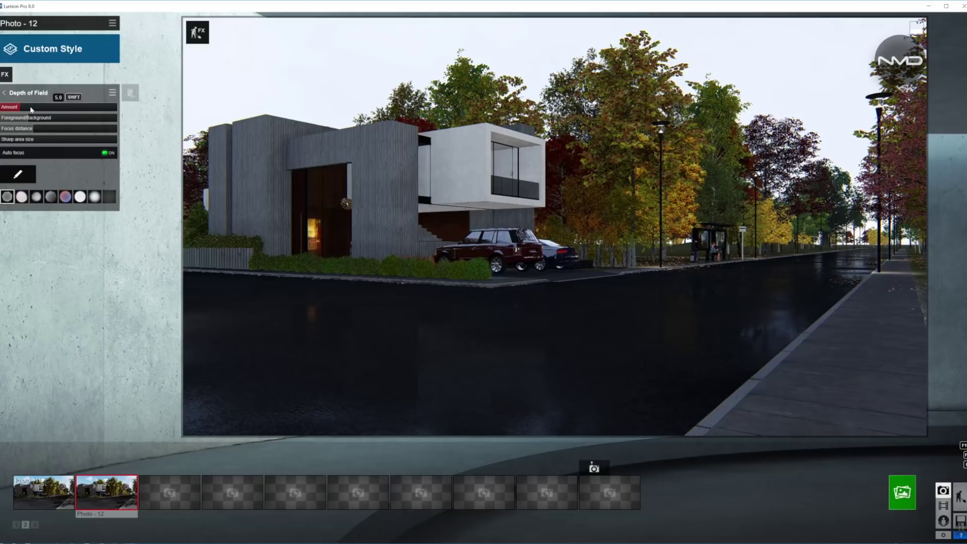
{"action": "left_click_drag", "start_coordinate": [49, 110], "coordinate": [76, 108]}
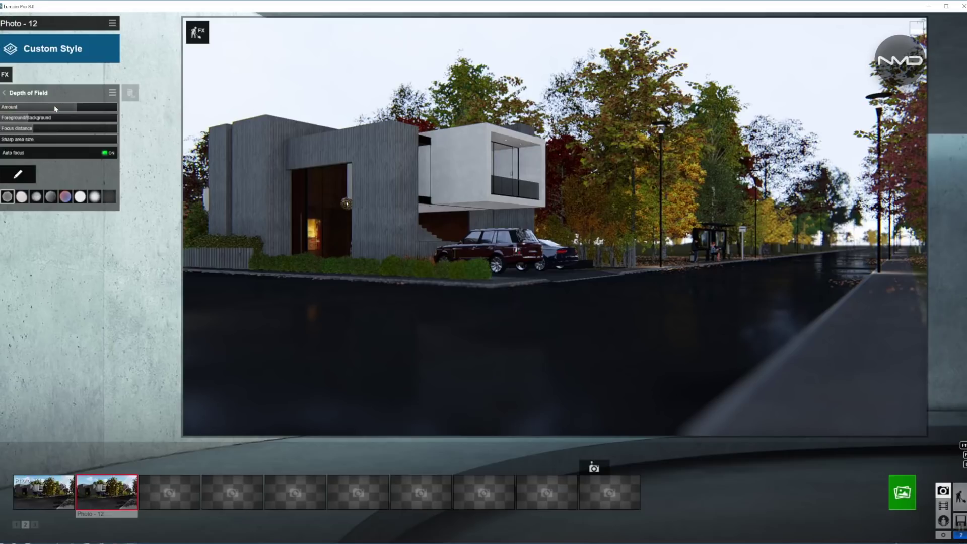
{"action": "left_click_drag", "start_coordinate": [76, 110], "coordinate": [49, 109]}
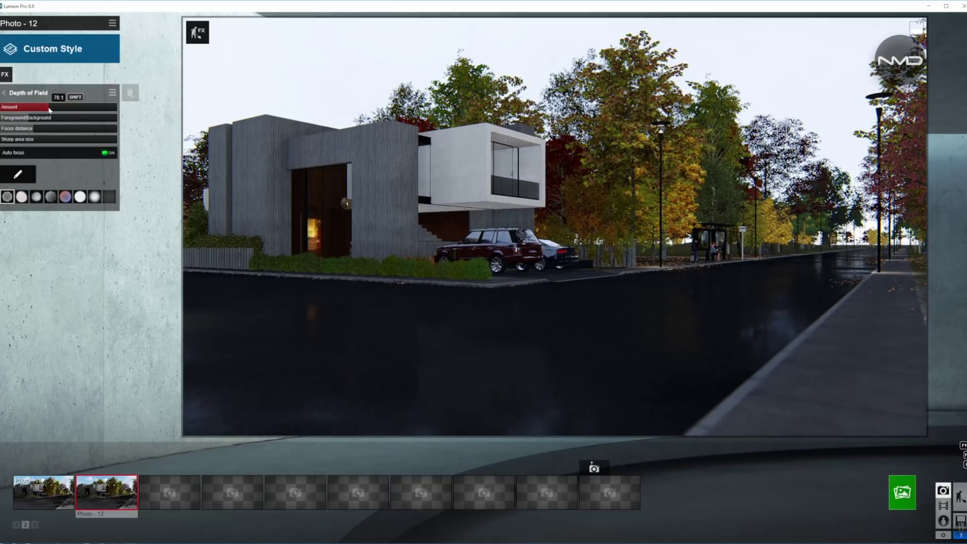
{"action": "left_click", "coordinate": [3, 93]}
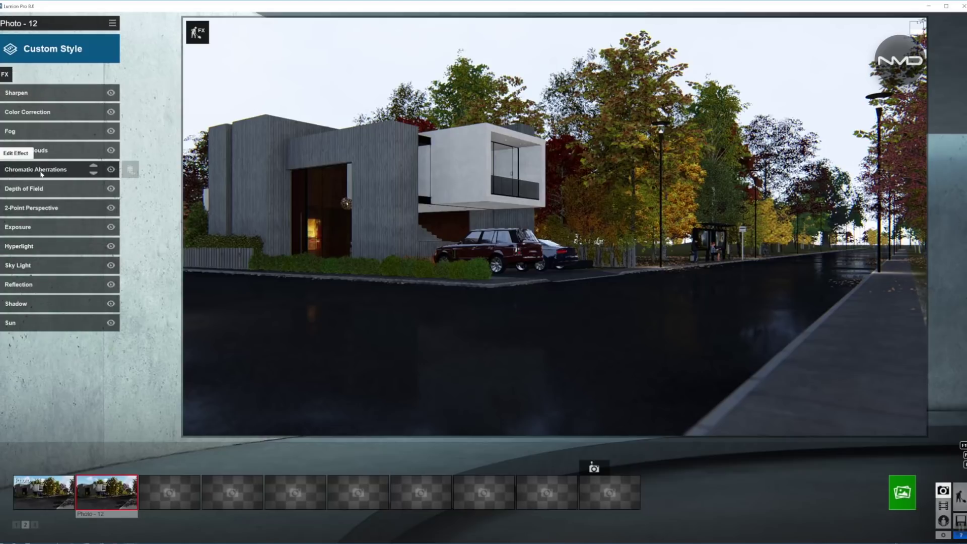
- Adjust the Fog to density 0.1, tweaking falloff and making the fog brighter
{"action": "left_click", "coordinate": [60, 131]}
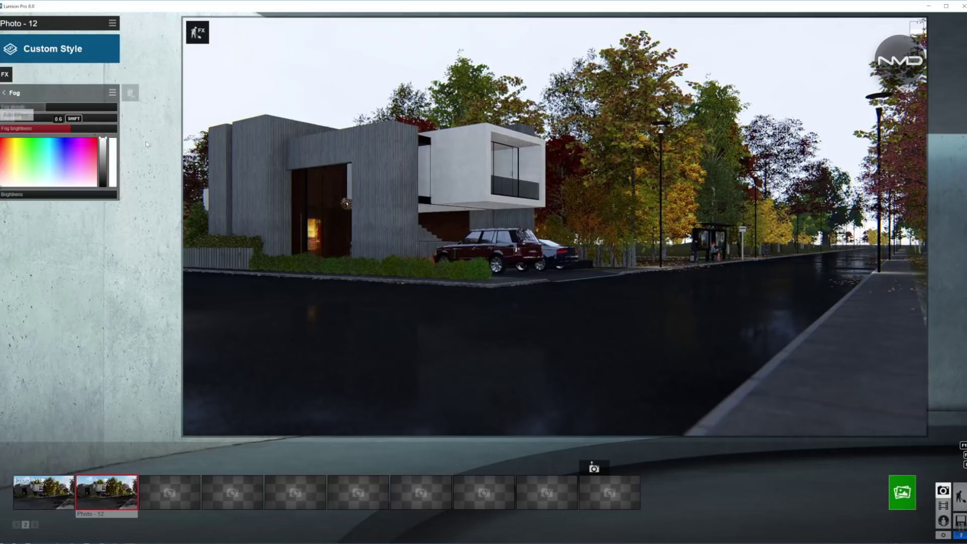
{"action": "mouse_move", "coordinate": [39, 107]}
{"action": "left_click_drag", "start_coordinate": [47, 108], "coordinate": [65, 107]}
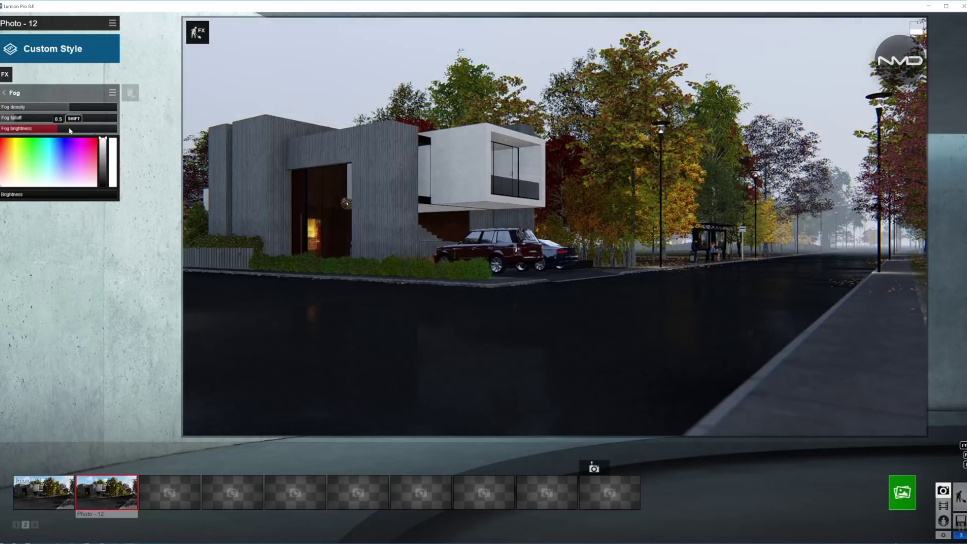
{"action": "left_click_drag", "start_coordinate": [69, 130], "coordinate": [45, 128]}
{"action": "left_click", "coordinate": [38, 123]}
{"action": "left_click_drag", "start_coordinate": [41, 124], "coordinate": [69, 125]}
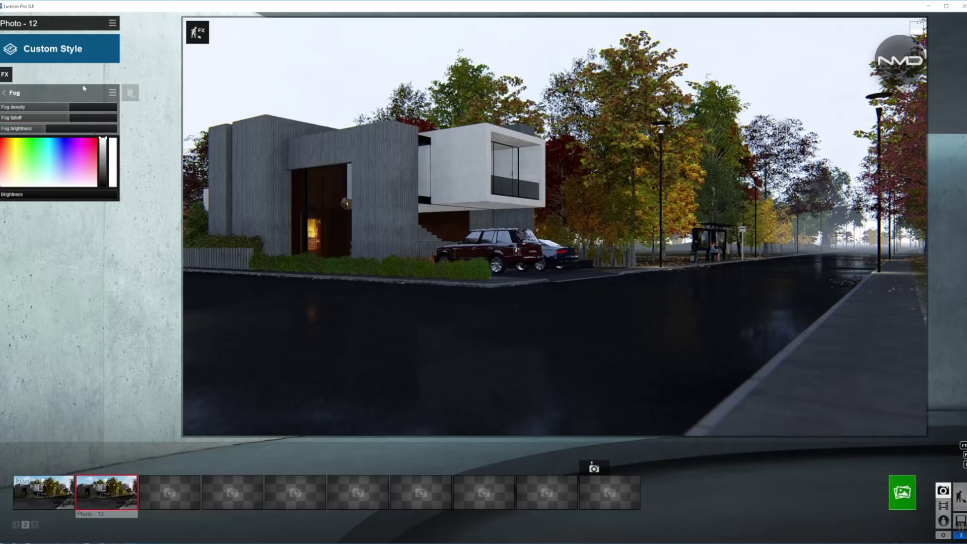
{"action": "mouse_move", "coordinate": [57, 115]}
{"action": "left_mouse_down"}
{"action": "mouse_move", "coordinate": [67, 109]}
{"action": "mouse_move", "coordinate": [46, 109]}
{"action": "mouse_move", "coordinate": [71, 109]}
{"action": "left_mouse_up"}
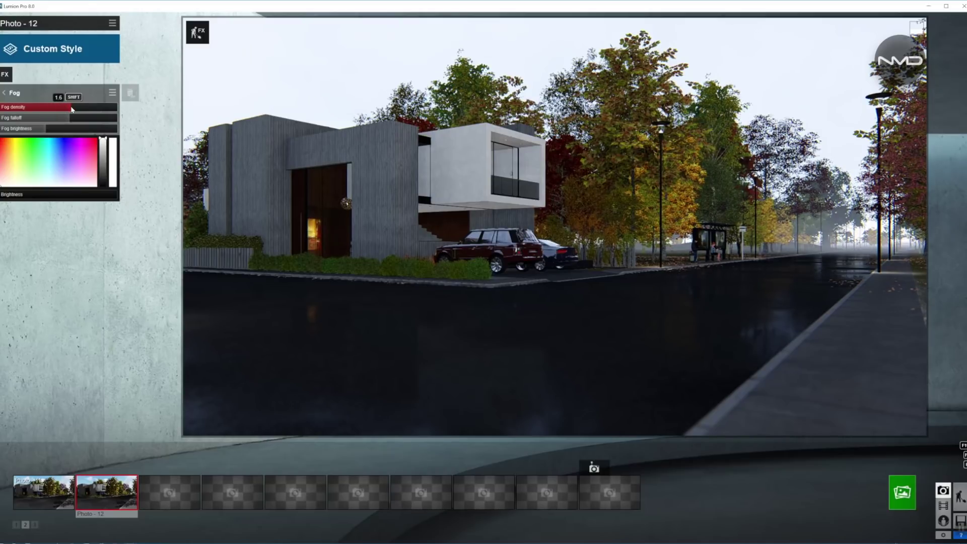
{"action": "left_click_drag", "start_coordinate": [69, 119], "coordinate": [62, 120]}
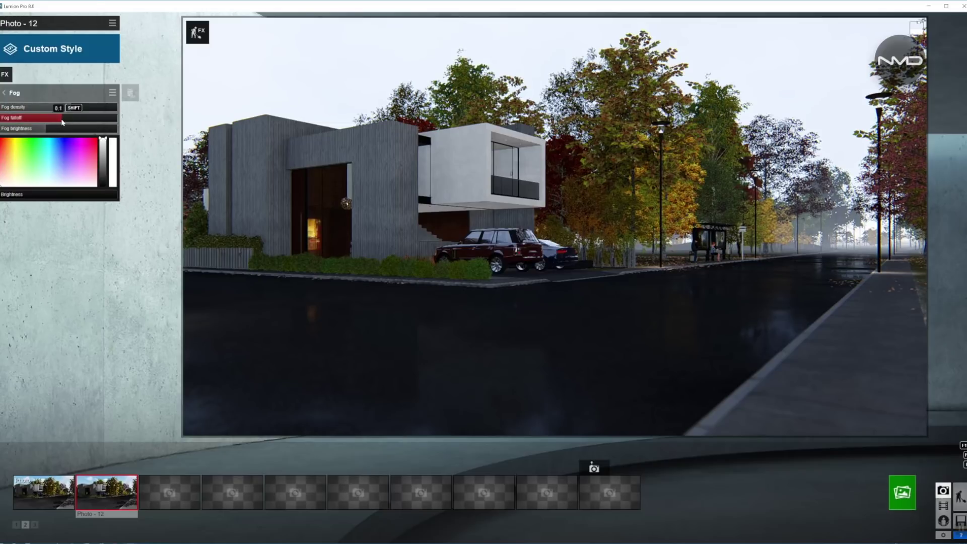
{"action": "left_click_drag", "start_coordinate": [4, 194], "coordinate": [13, 197]}
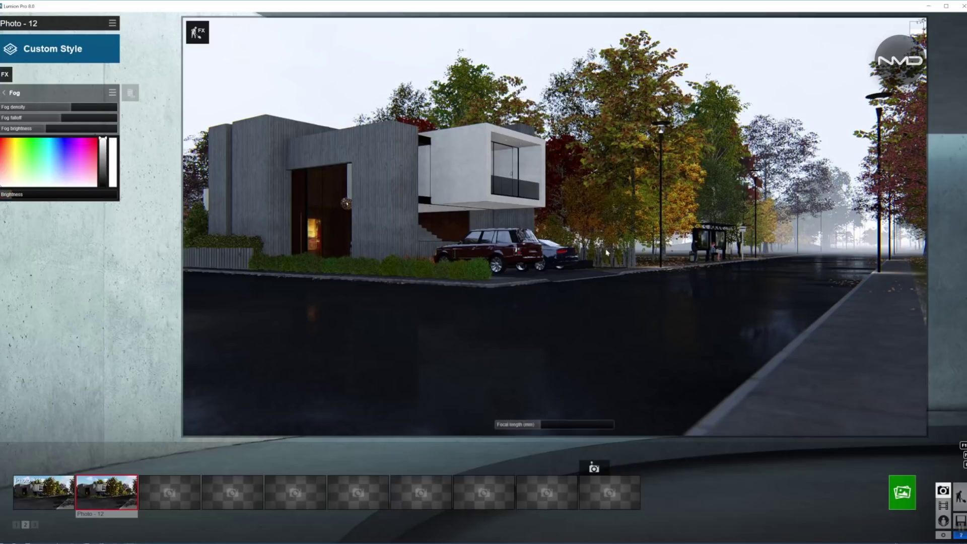
{"action": "left_click", "coordinate": [6, 93]}
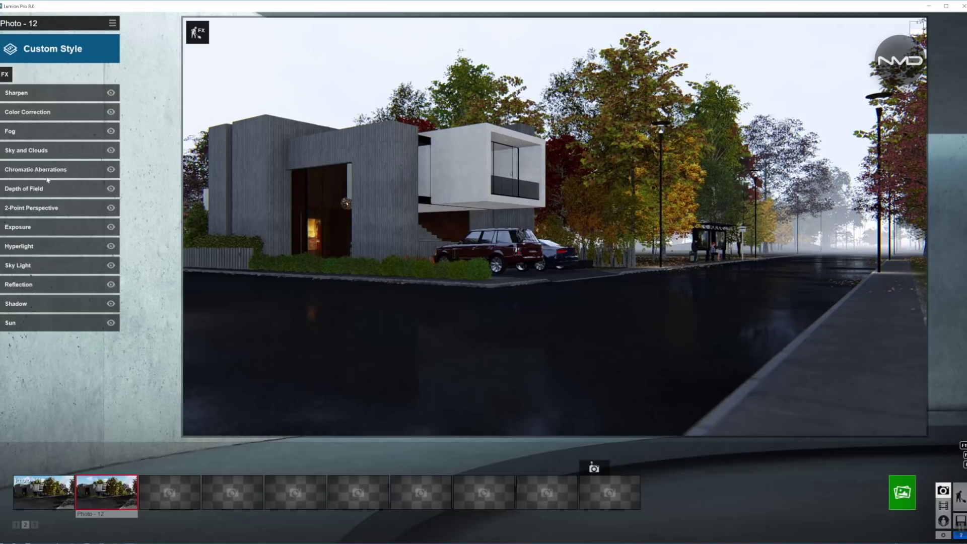
- In Color Correction, lower the Temperature for cooler tones and raise Brightness
{"action": "left_click", "coordinate": [58, 111]}
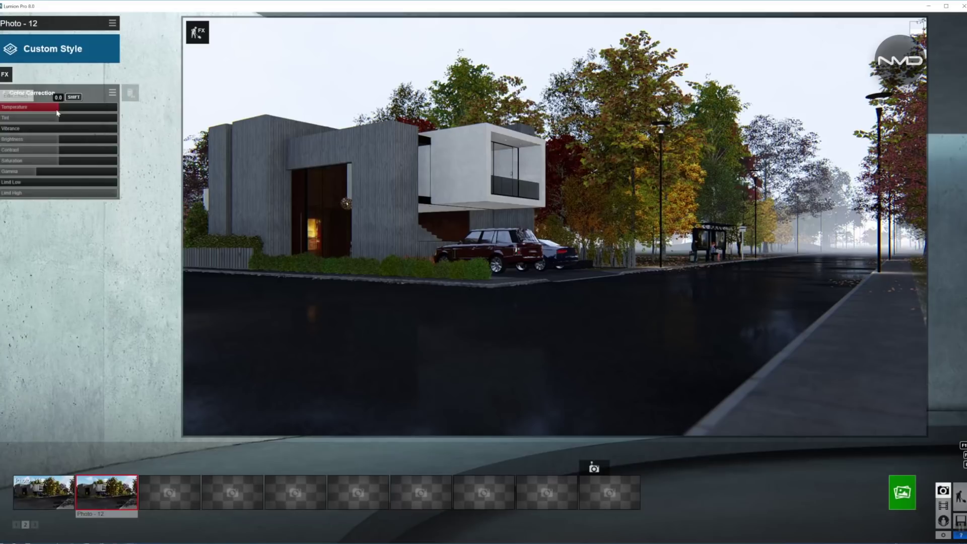
{"action": "left_click_drag", "start_coordinate": [88, 108], "coordinate": [72, 108]}
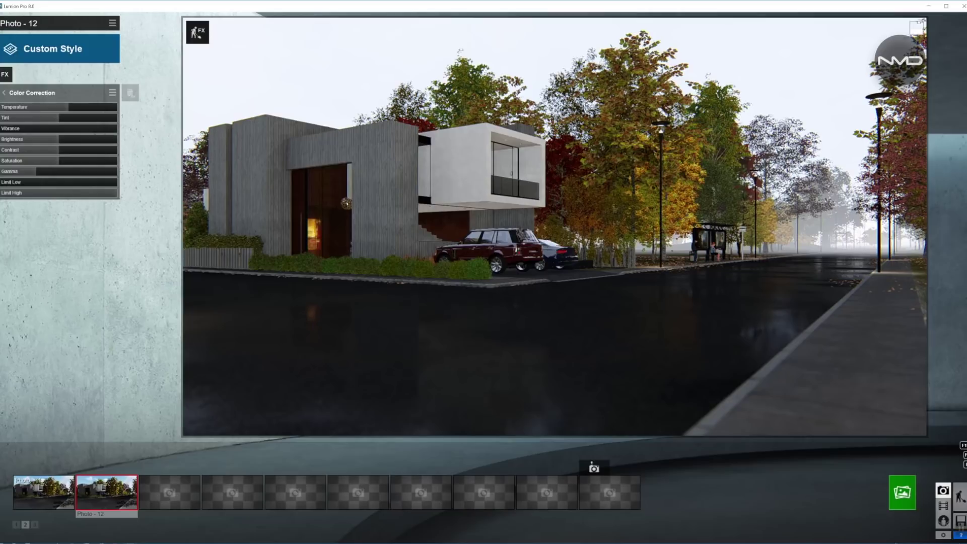
{"action": "mouse_move", "coordinate": [60, 120]}
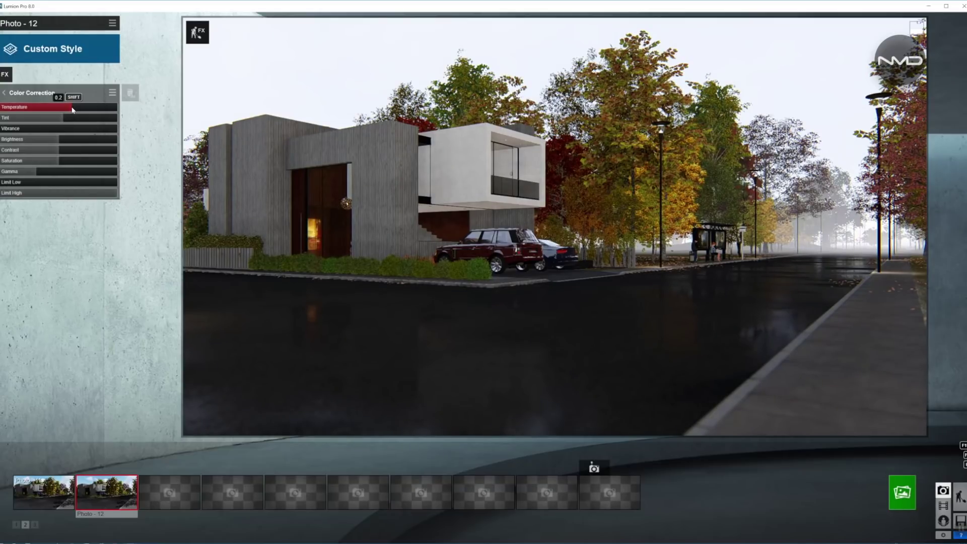
{"action": "left_click", "coordinate": [67, 140]}
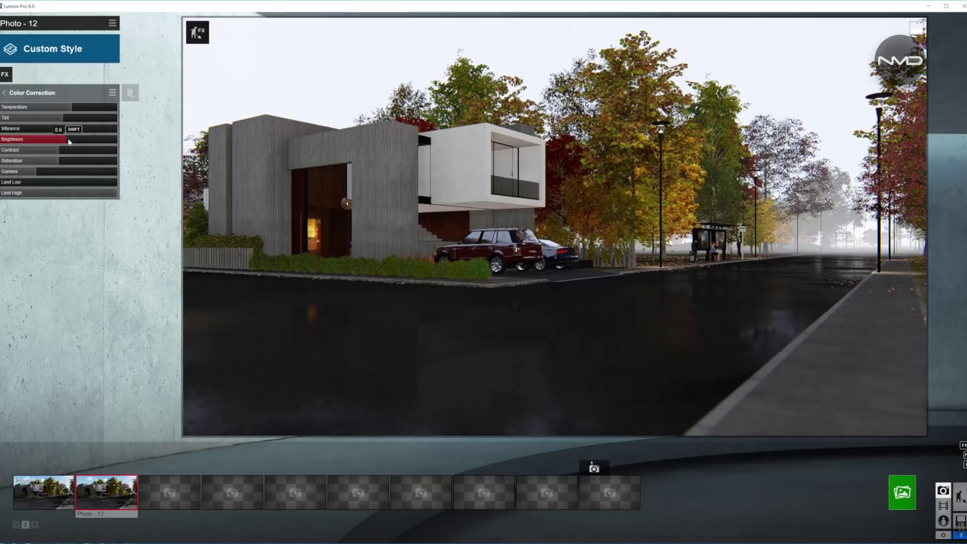
{"action": "left_click_drag", "start_coordinate": [70, 142], "coordinate": [78, 144]}
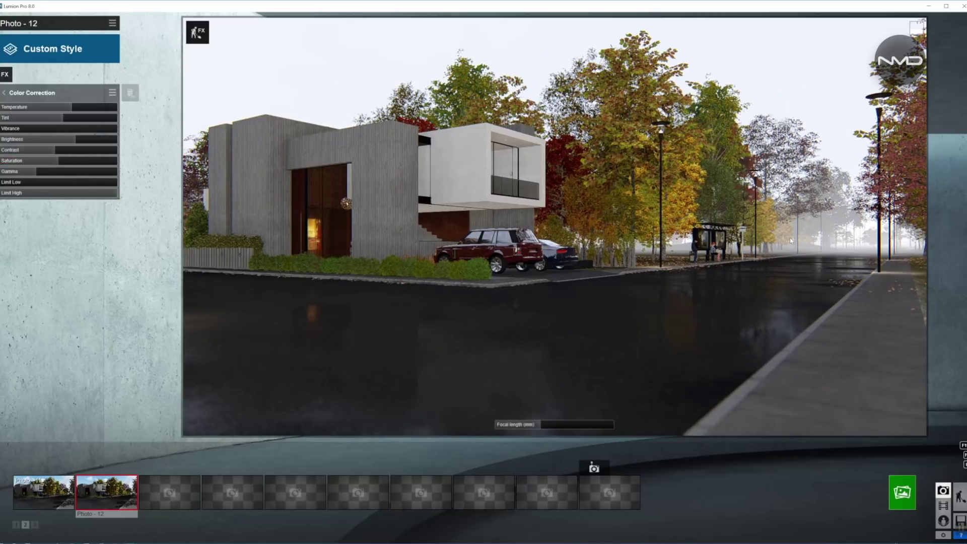
{"action": "left_click", "coordinate": [3, 90]}
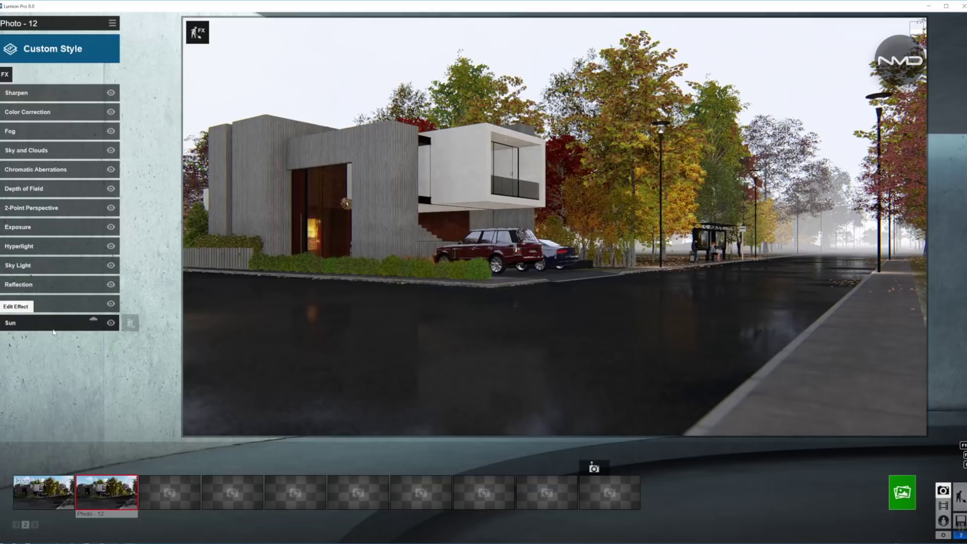
- Raise the Exposure from 0.5 to about 0.525
{"action": "left_click", "coordinate": [66, 231]}
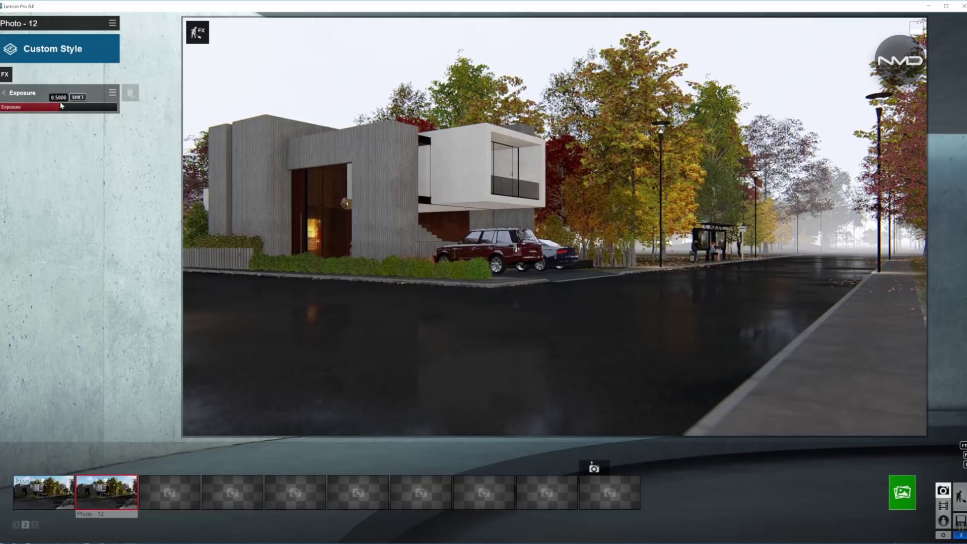
{"action": "left_click_drag", "start_coordinate": [60, 109], "coordinate": [67, 107]}
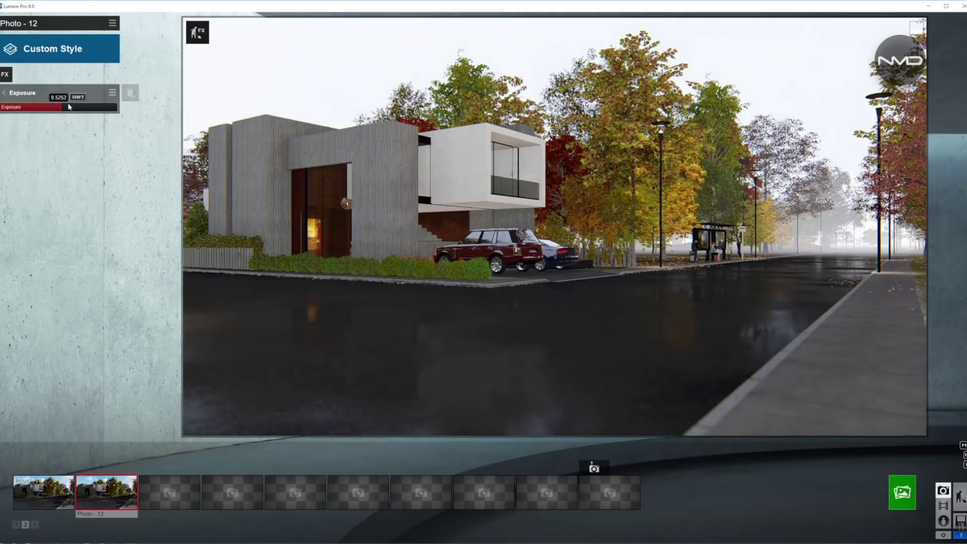
{"action": "left_click", "coordinate": [4, 90]}
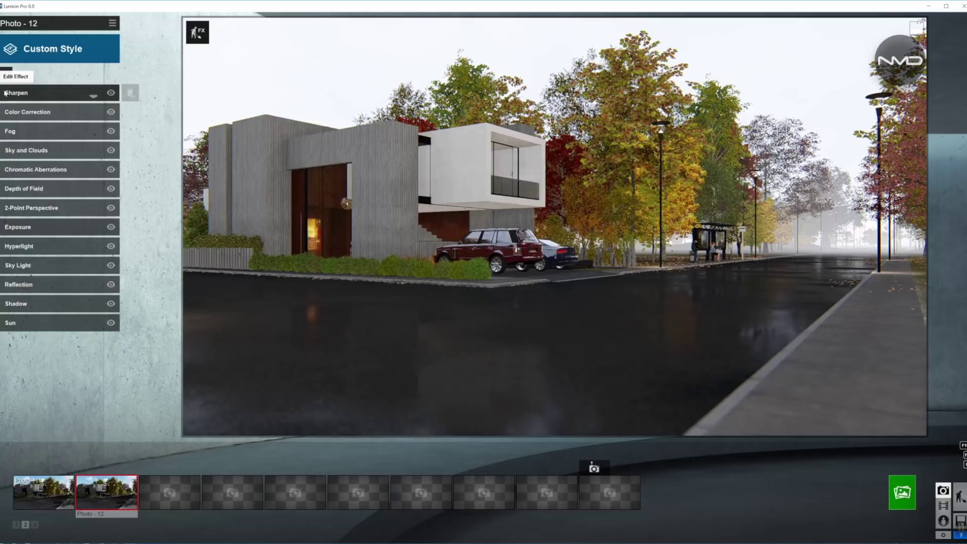
- Lower the shadow brightness and omnishadow amount, then bring up Render Photos
{"action": "left_click", "coordinate": [46, 299]}
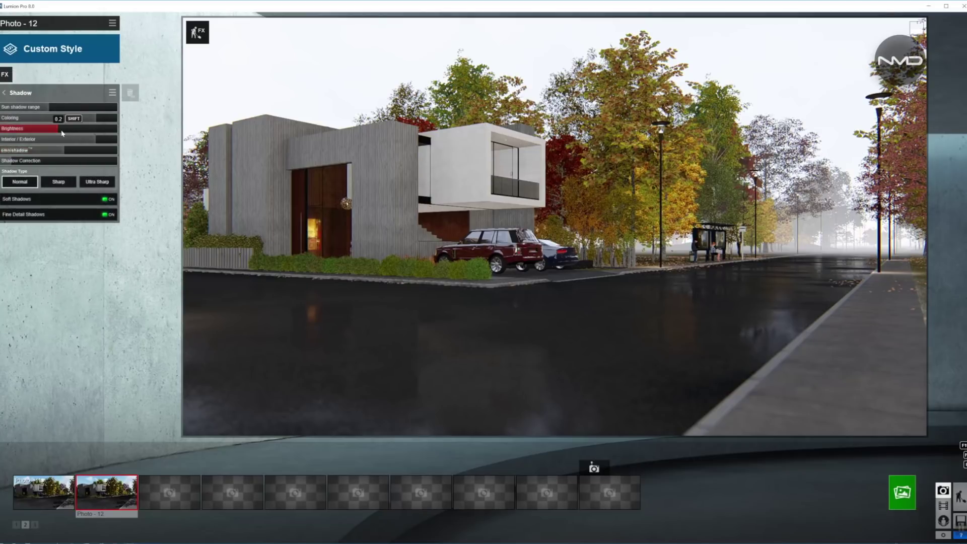
{"action": "left_click_drag", "start_coordinate": [51, 128], "coordinate": [45, 131]}
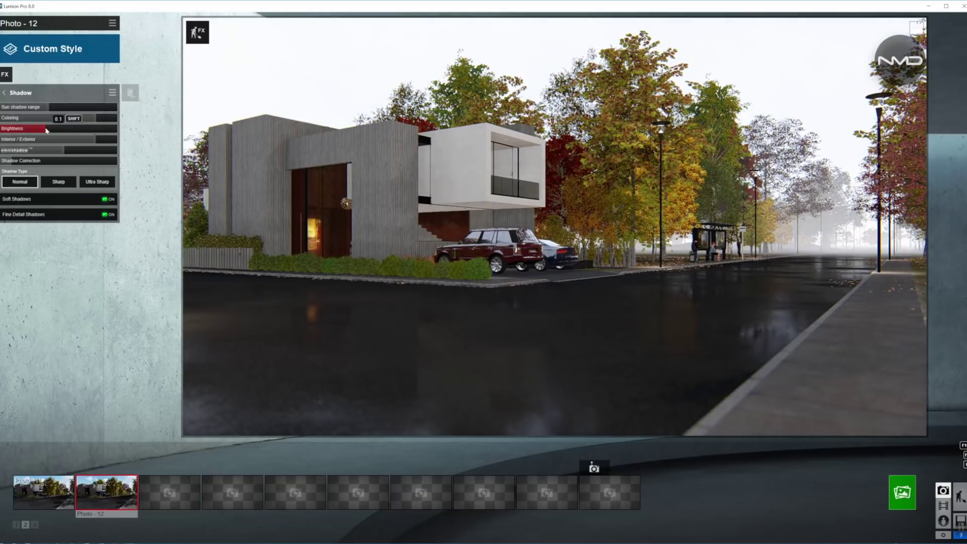
{"action": "mouse_move", "coordinate": [64, 152]}
{"action": "left_mouse_down"}
{"action": "mouse_move", "coordinate": [49, 153]}
{"action": "mouse_move", "coordinate": [61, 154]}
{"action": "left_mouse_up"}
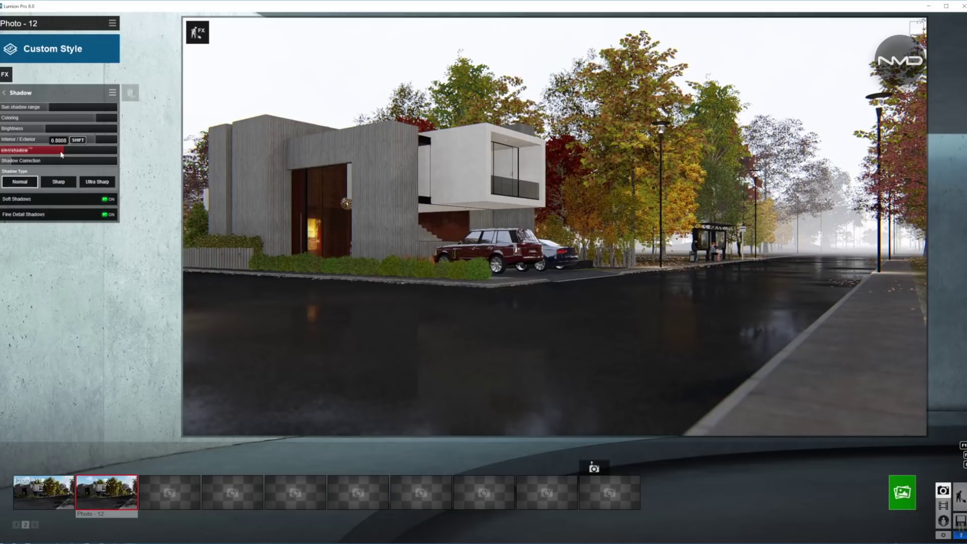
{"action": "left_click", "coordinate": [3, 92]}
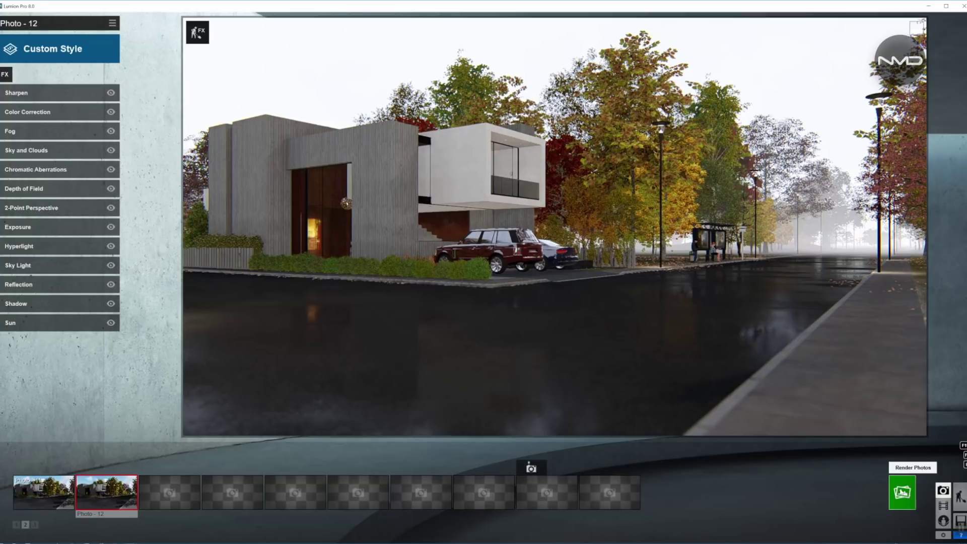
{"action": "left_click", "coordinate": [901, 491]}
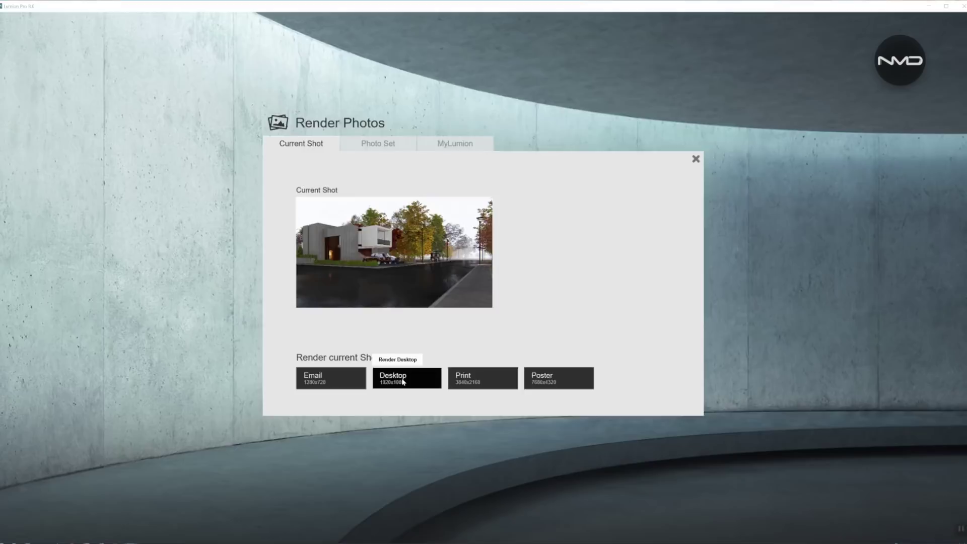